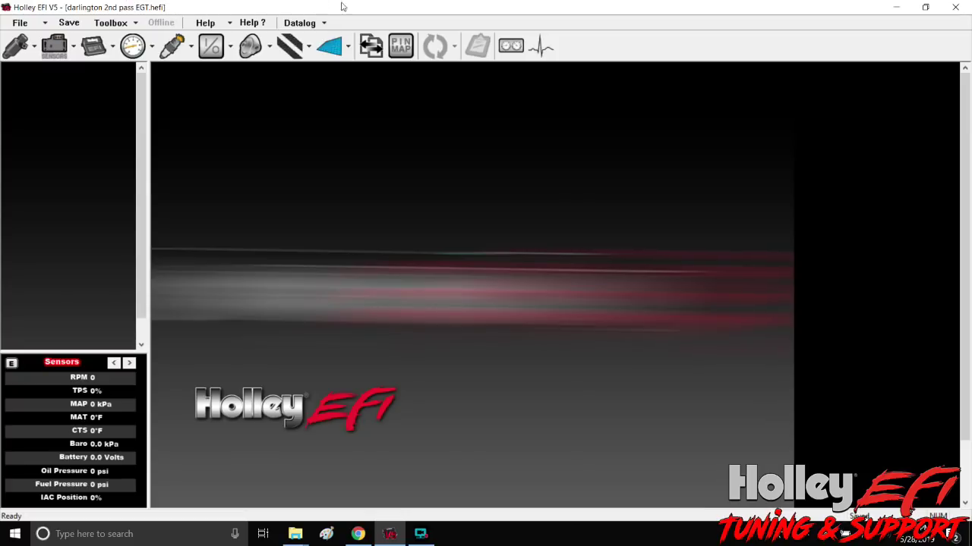
Step: Open the datalog 'darlington test 1.dl' from the Data Logs folder to graph its RPM
click(301, 23)
click(321, 37)
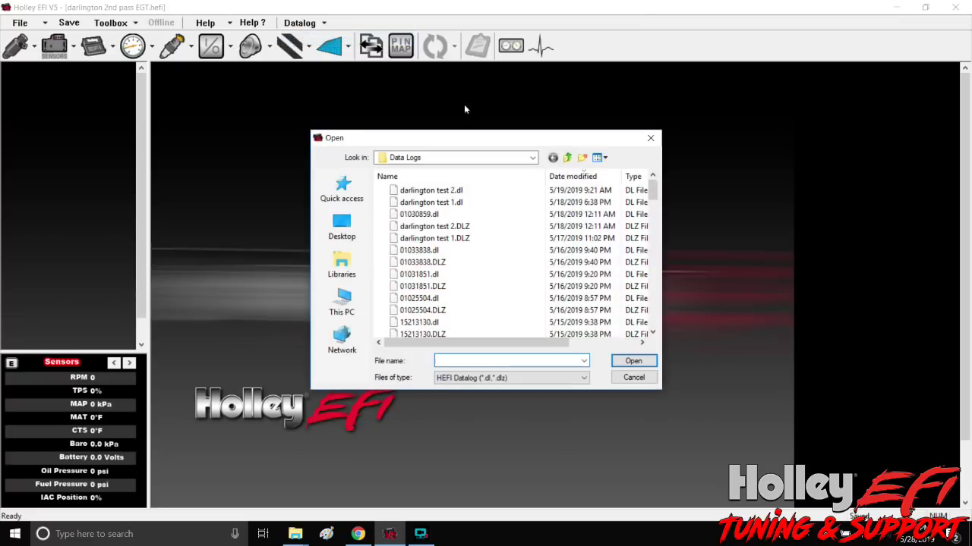
scroll(480, 240, down, 15)
scroll(480, 242, down, 5)
scroll(480, 242, up, 6)
scroll(480, 242, down, 6)
scroll(479, 243, up, 2)
scroll(480, 242, up, 20)
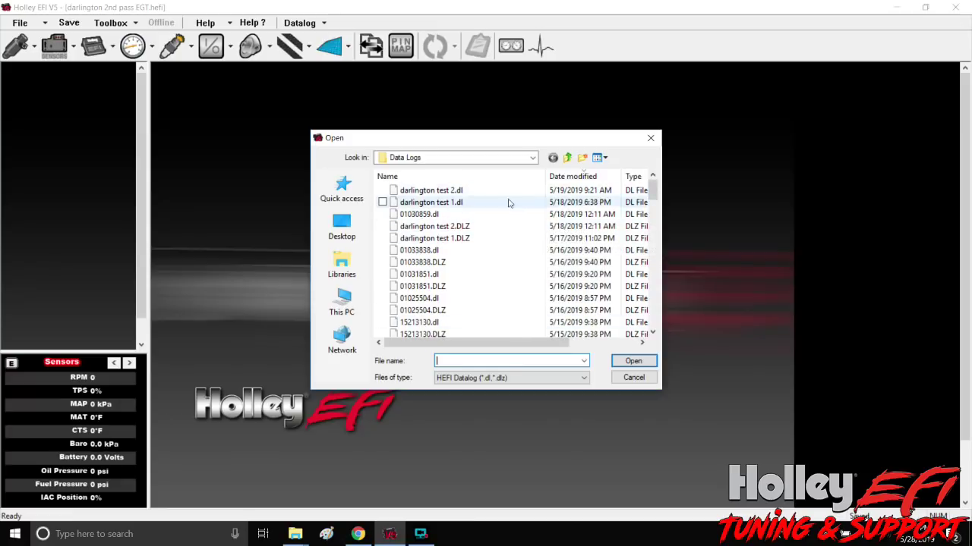
click(450, 203)
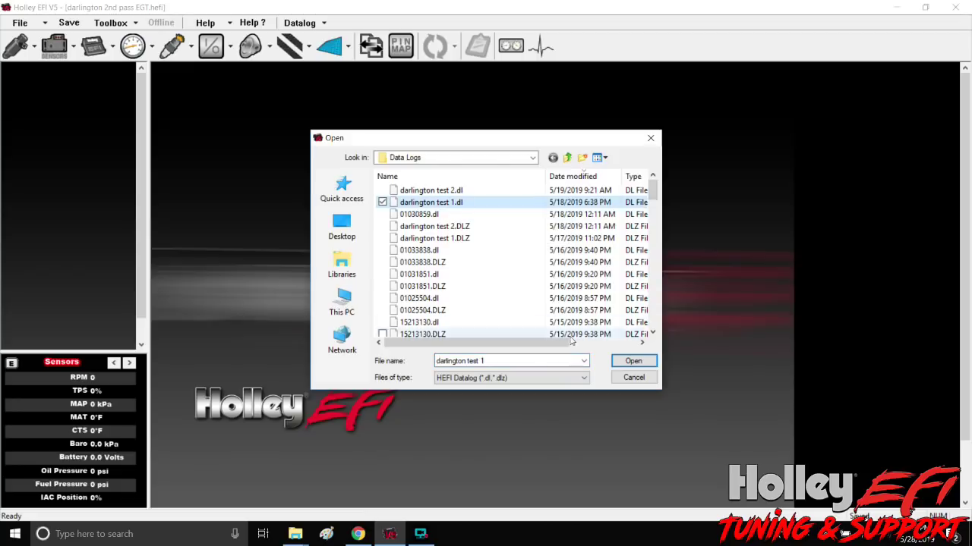
click(633, 360)
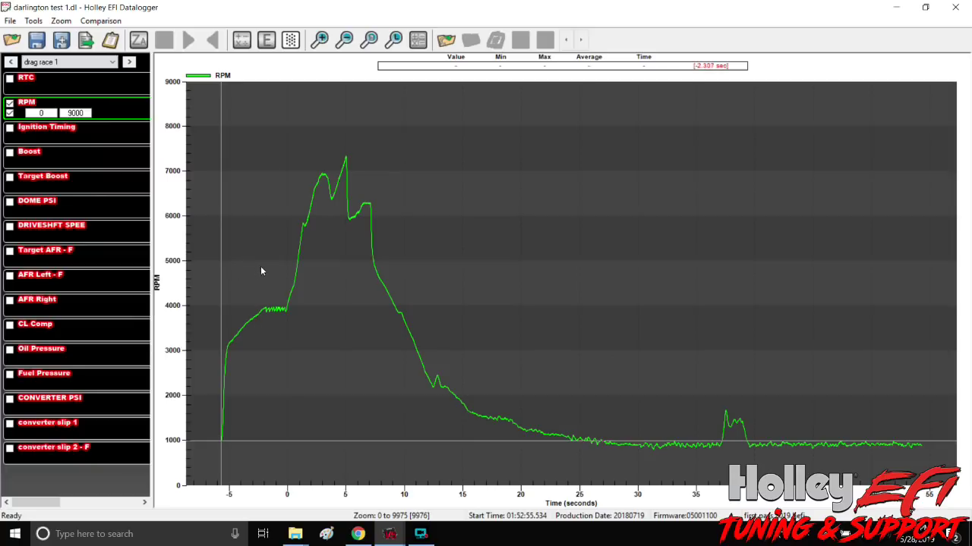
Step: Zoom the darlington test 1 RPM chart to the 0–8 s region and adjust the overview window
click(383, 181)
mouse_move(383, 180)
mouse_down()
mouse_move(319, 199)
mouse_move(278, 236)
mouse_move(287, 245)
mouse_up()
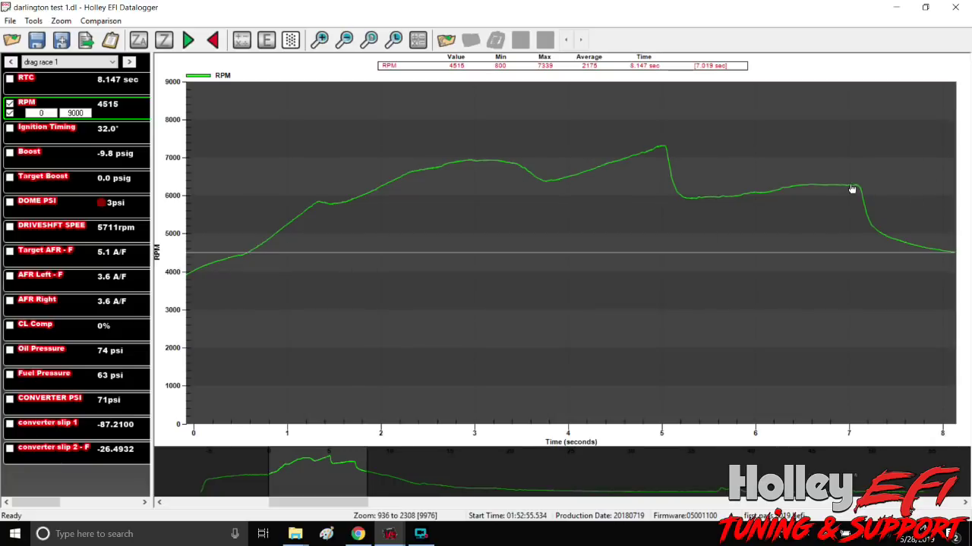
drag(369, 501, 347, 489)
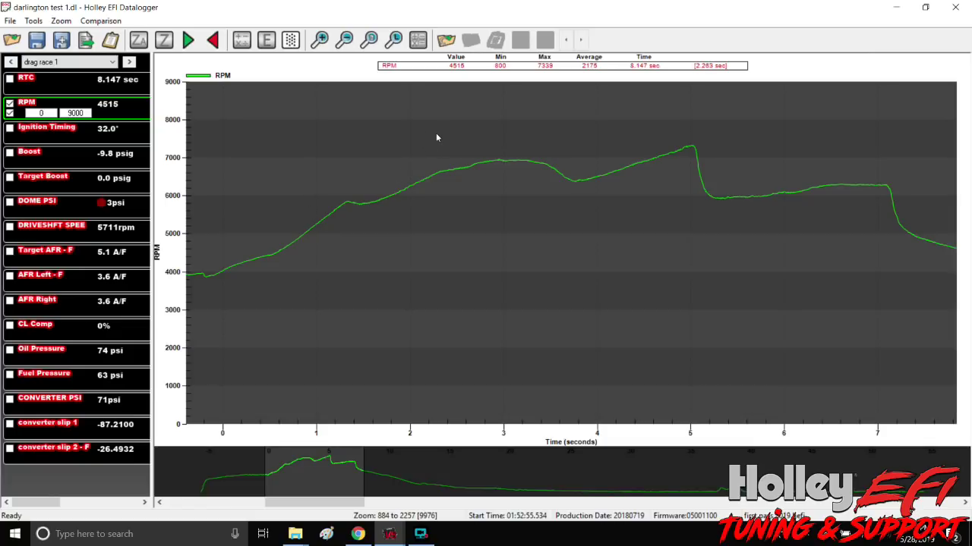
Step: Load 'darlington test 2.dl' as a comparison log, adding the RPM-C trace
click(446, 39)
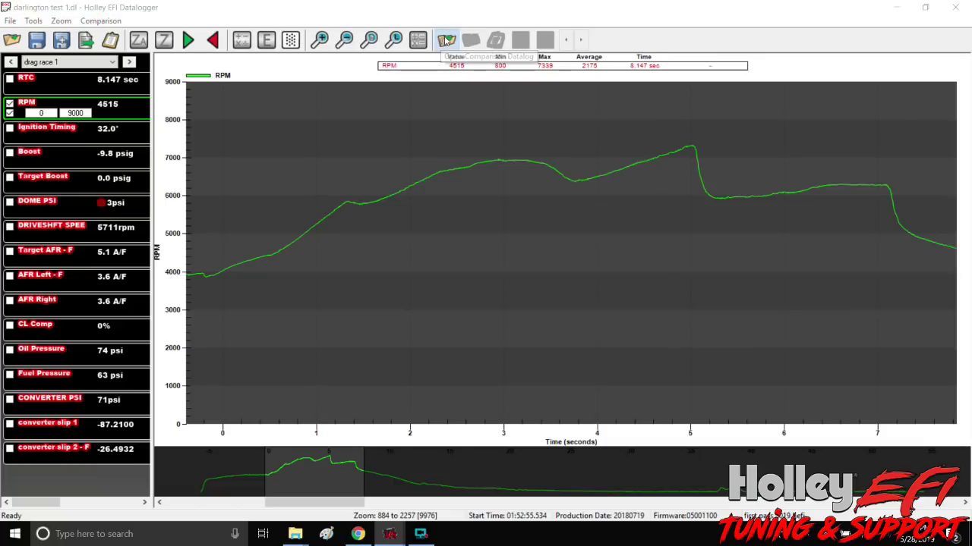
click(448, 191)
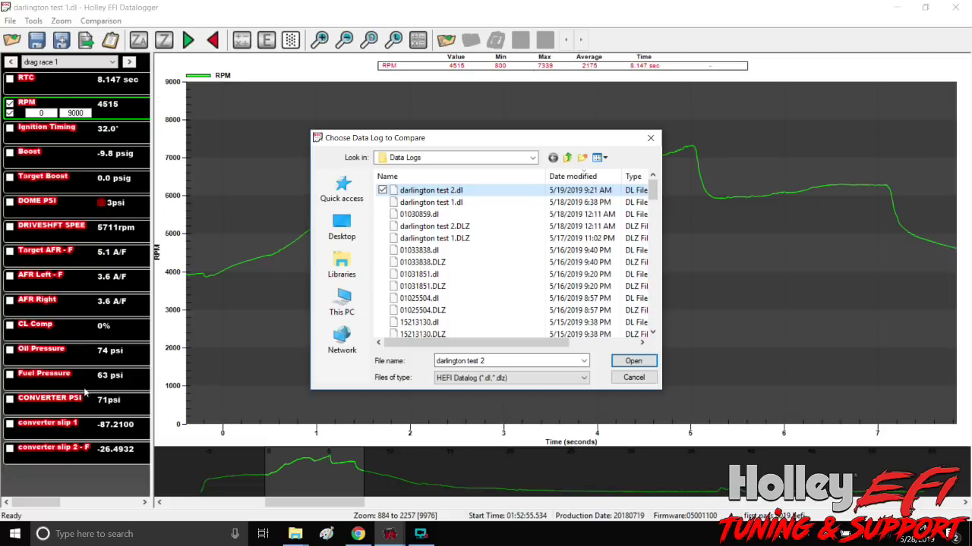
click(647, 366)
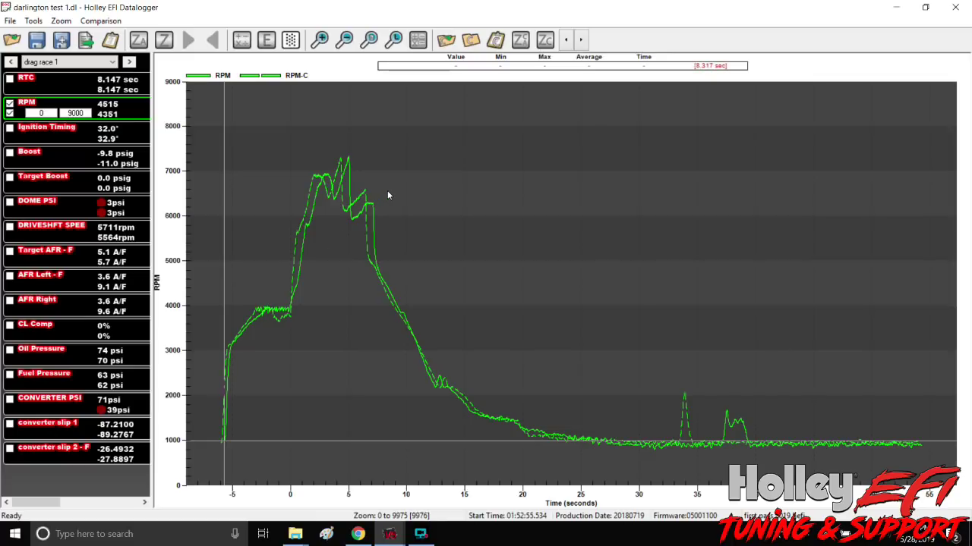
Step: Zoom both traces to 0–8 s and read both runs' values at about 1.7 s and 2.1 s
drag(387, 195, 279, 213)
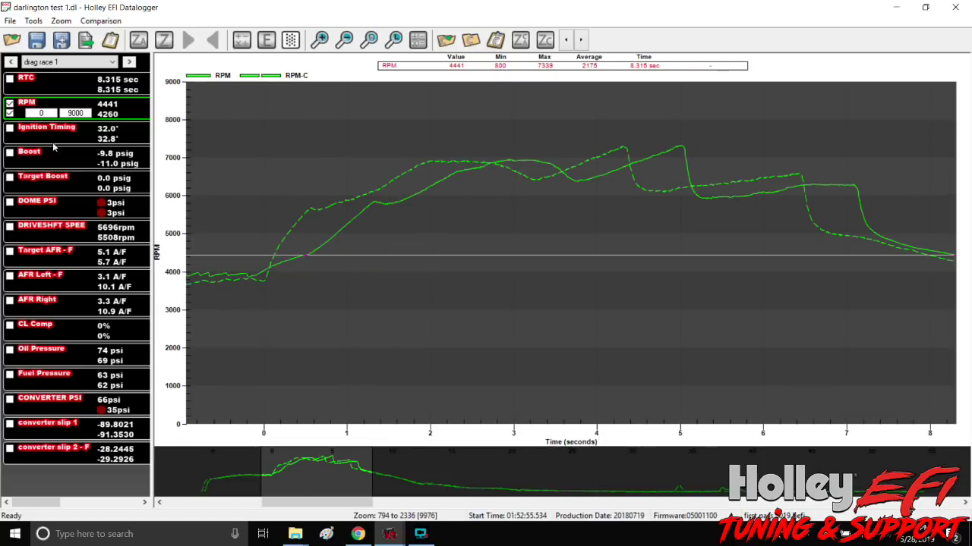
click(408, 204)
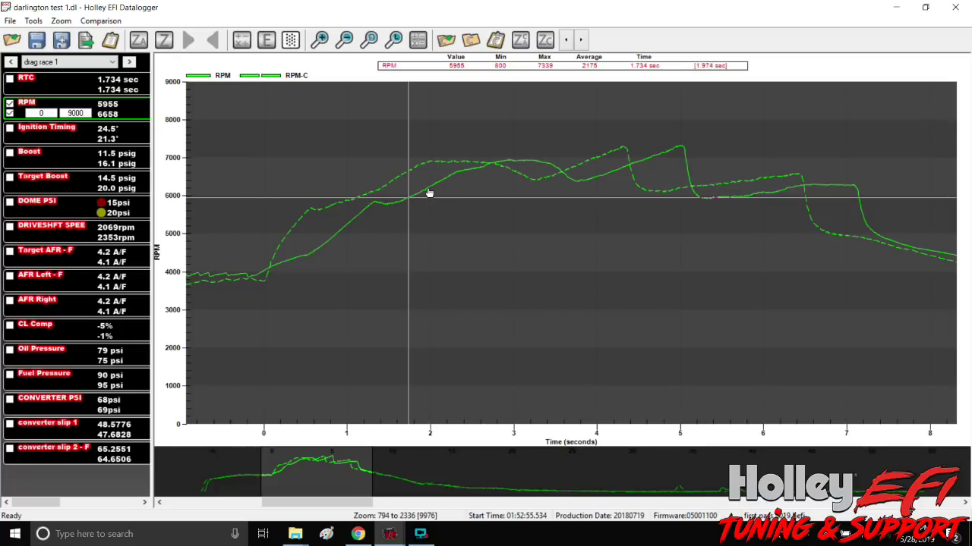
click(438, 166)
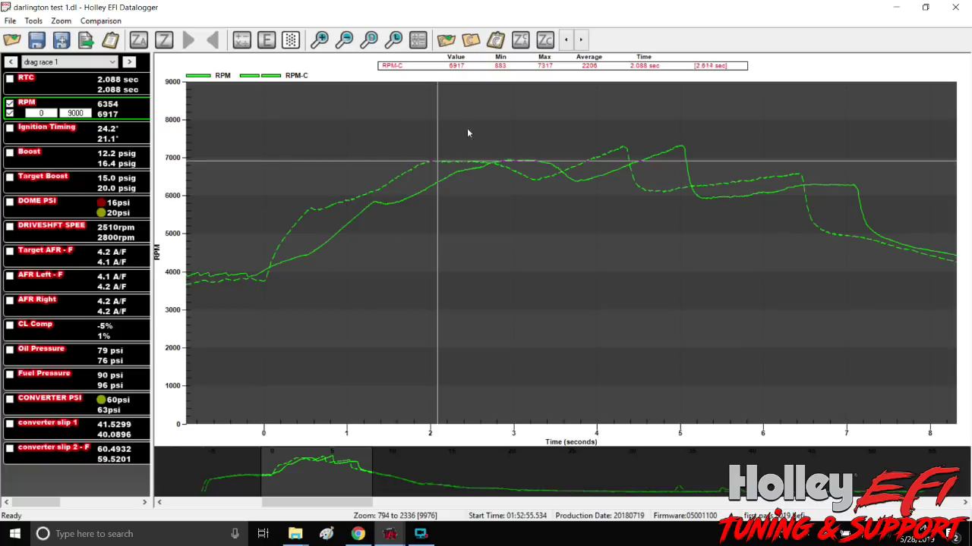
Step: In graph Customization, try shadow, line and 3D inset borders, then settle on No Border
double_click(369, 117)
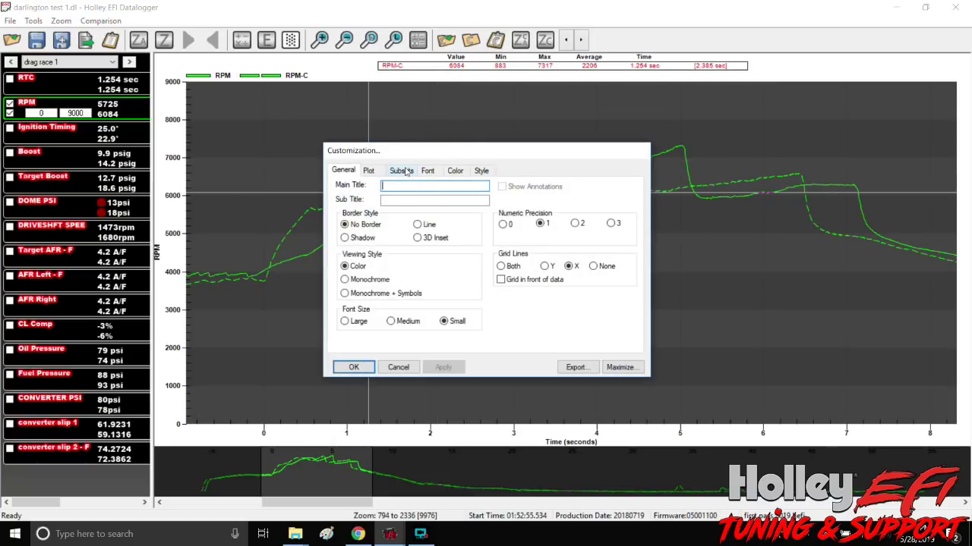
click(346, 240)
click(418, 224)
click(417, 238)
click(344, 224)
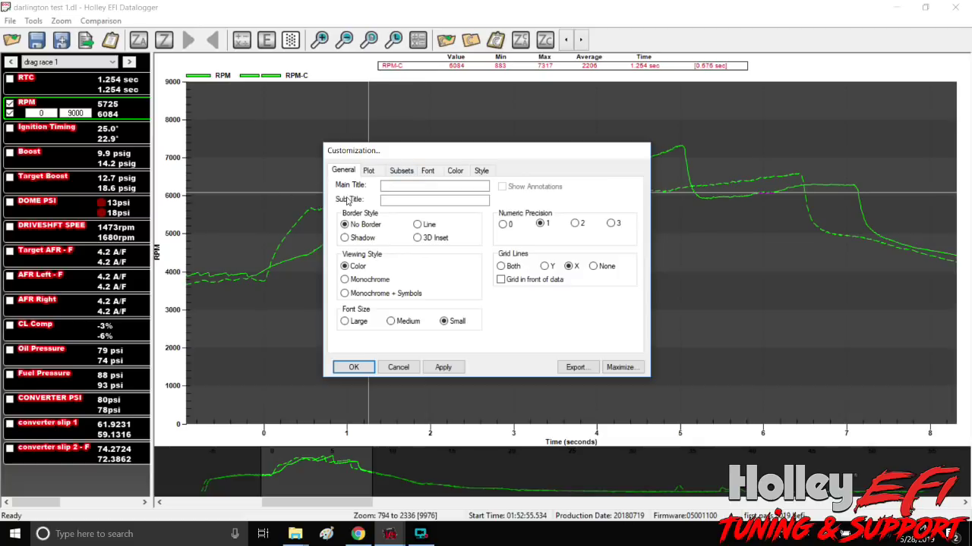
click(368, 171)
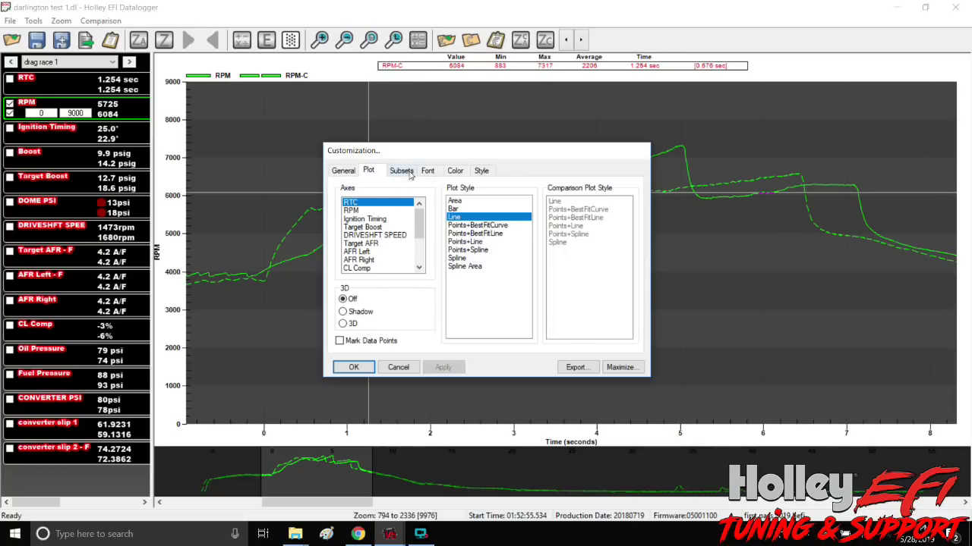
Step: Try the Ignition Timing, DRIVESHFT SPEED and AFR Right axes and 3D plotting, leaving 3D off
click(376, 218)
click(378, 236)
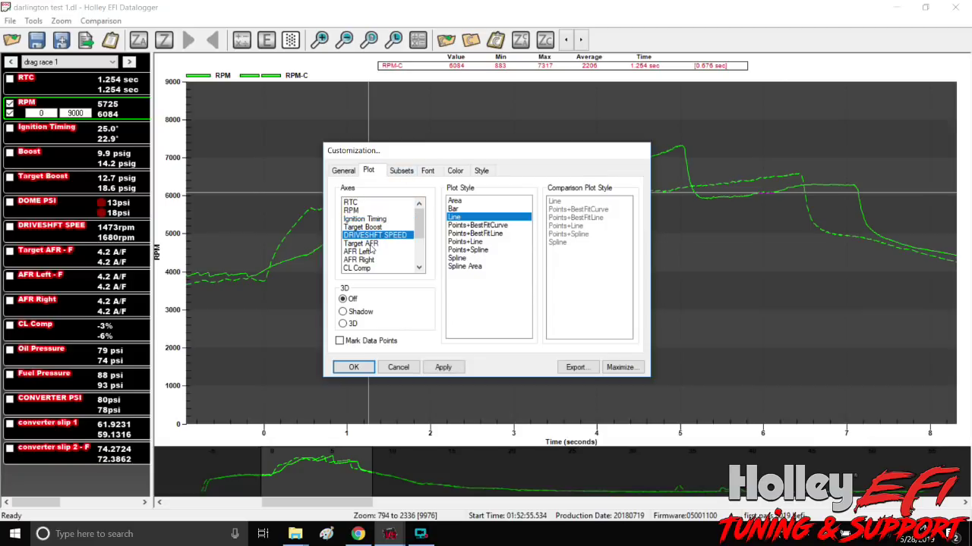
click(368, 260)
drag(419, 225, 416, 258)
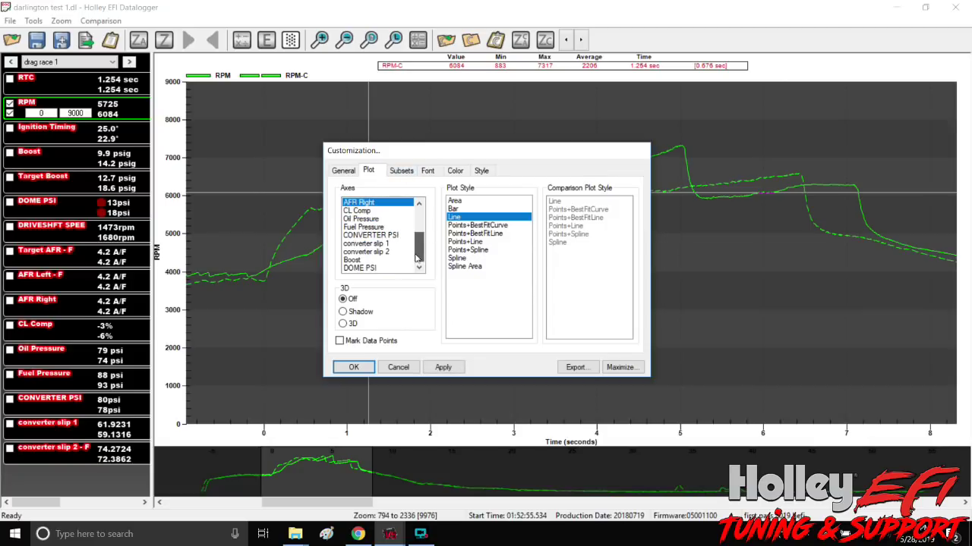
click(342, 323)
click(343, 311)
click(344, 299)
drag(419, 252, 420, 218)
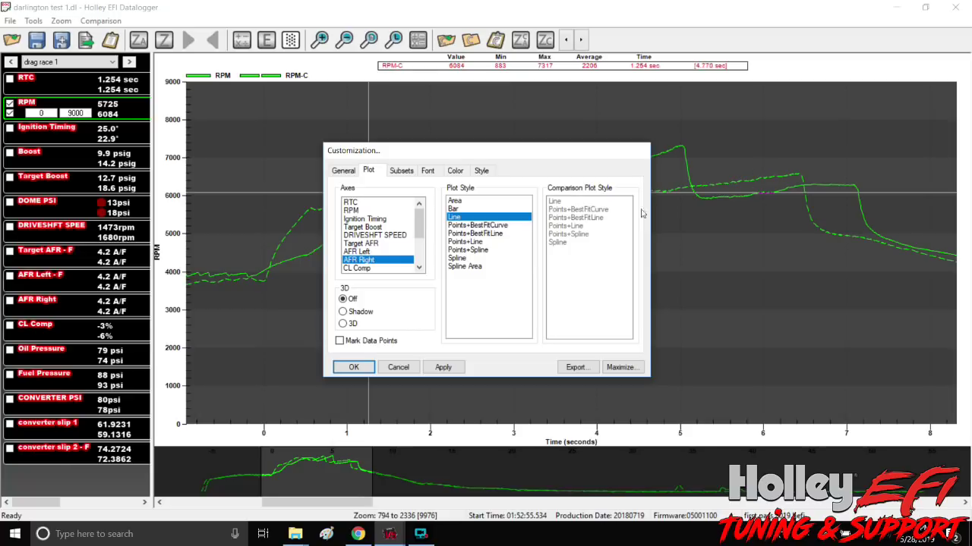
Step: Try bar, spline and best-fit plot styles for RPM, then set it back to Line
click(362, 211)
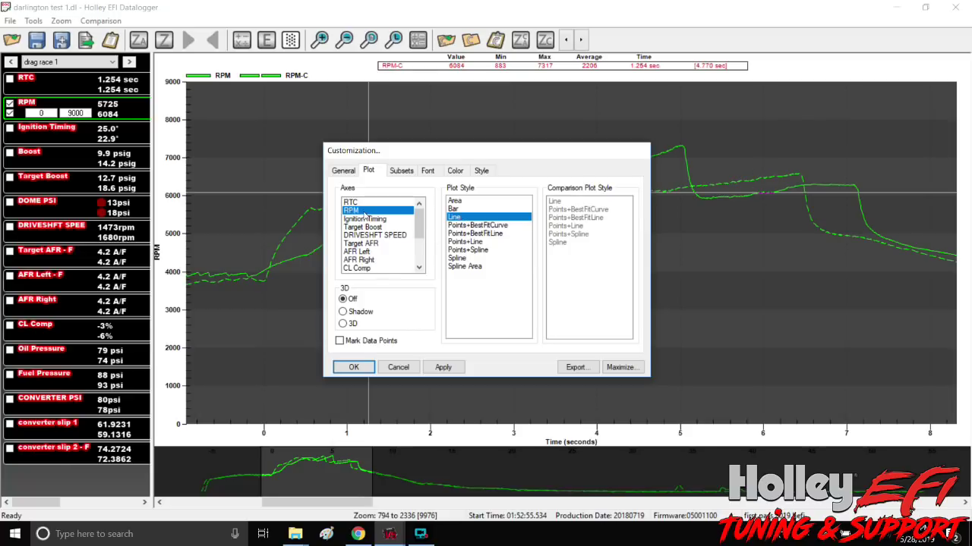
click(457, 211)
click(459, 219)
click(468, 251)
click(468, 267)
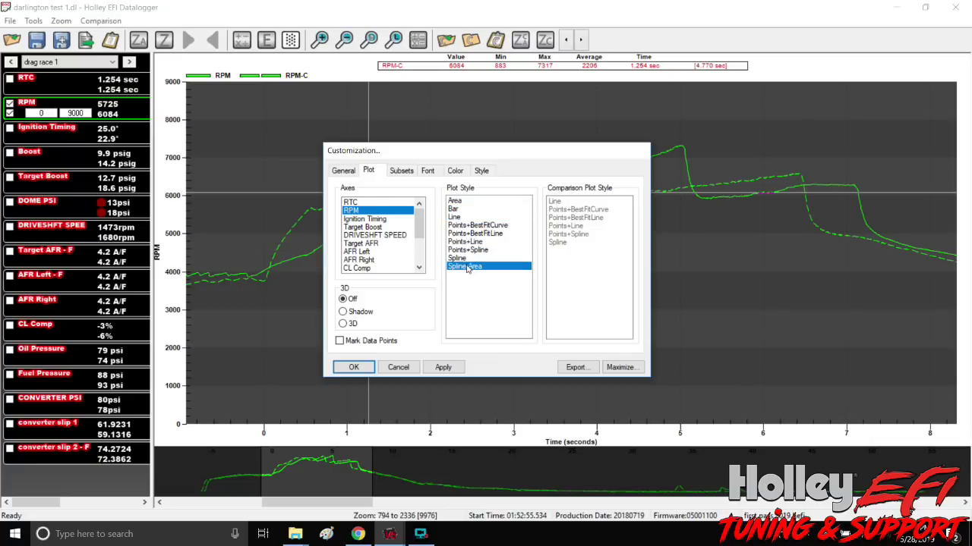
click(457, 209)
click(459, 226)
click(458, 218)
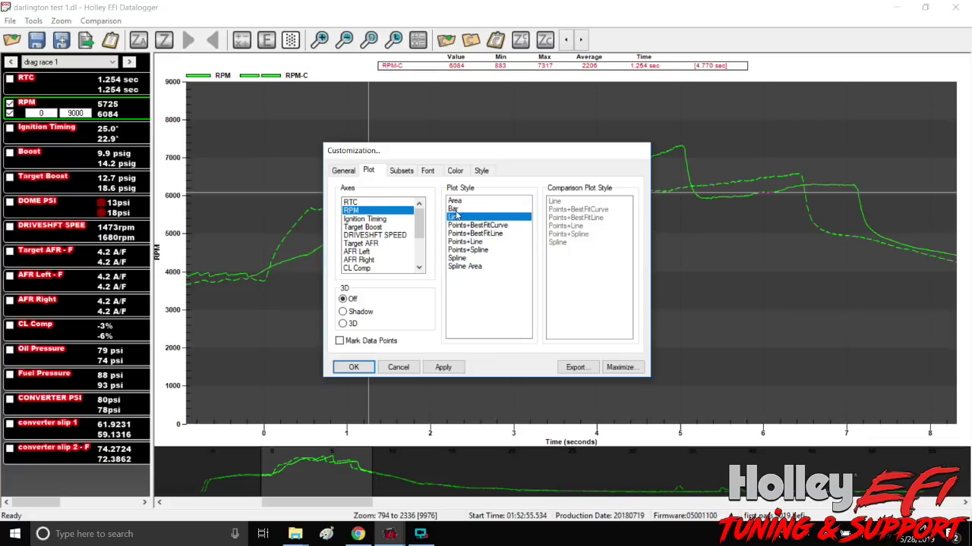
click(455, 171)
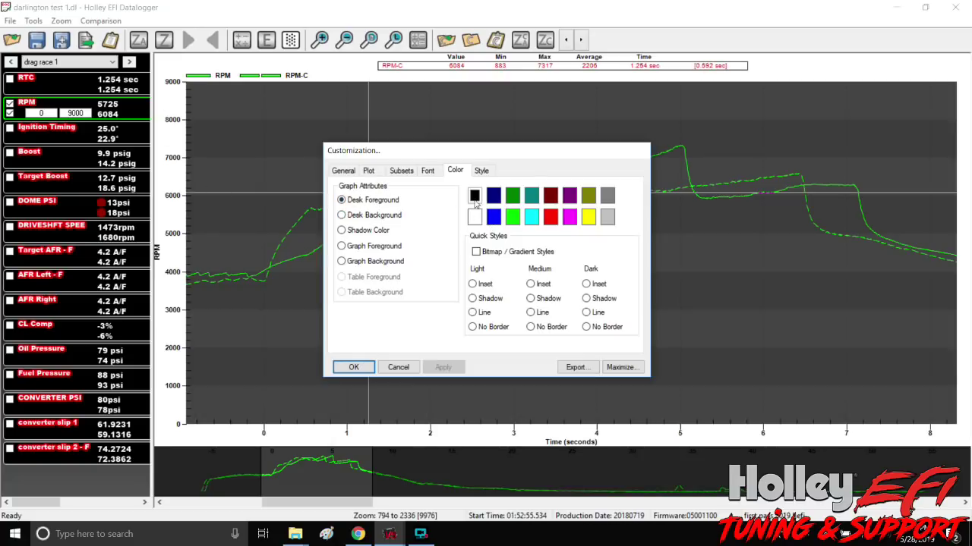
Step: Try teal, cyan, red and yellow for Desk Foreground, settling on green
click(532, 197)
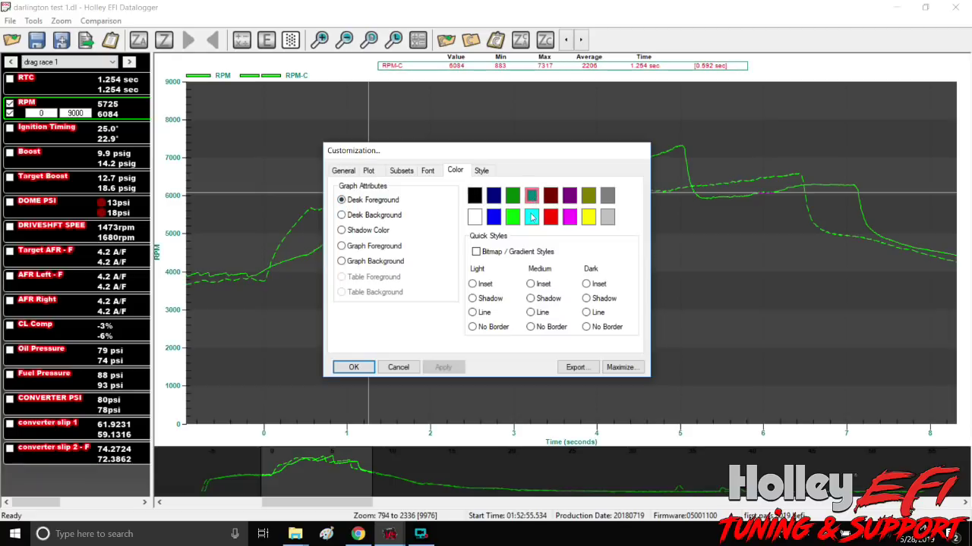
click(531, 218)
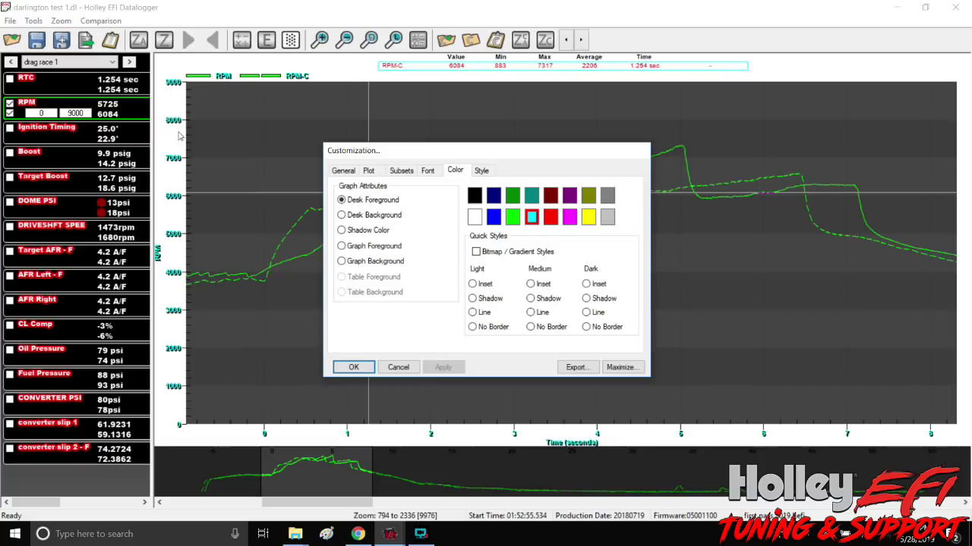
click(549, 218)
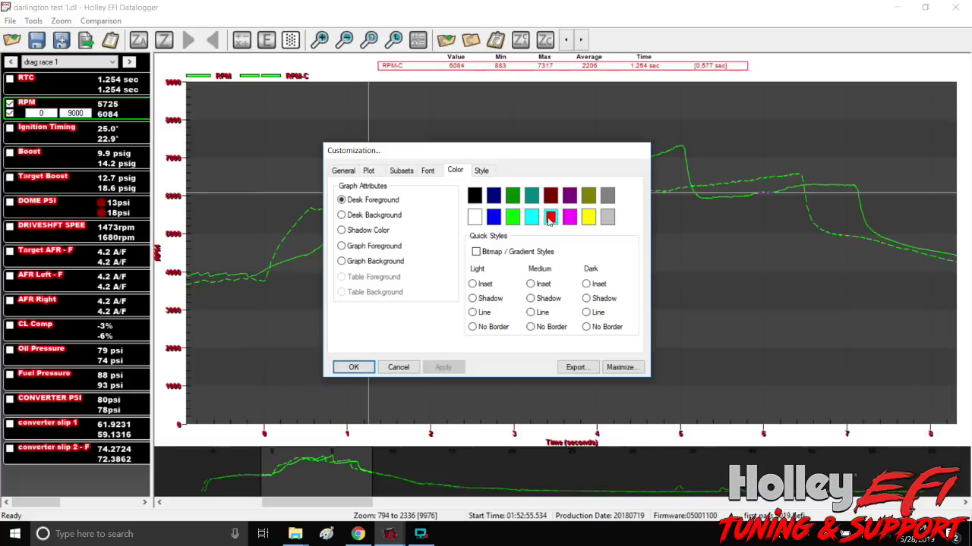
click(512, 219)
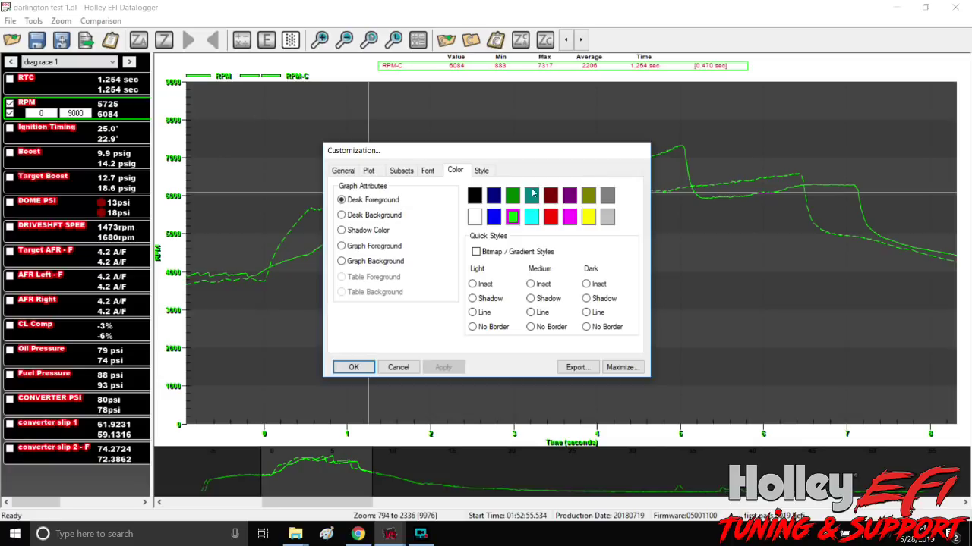
click(589, 218)
click(514, 220)
Step: Set Desk Background to black and select the Graph Foreground colour
click(344, 216)
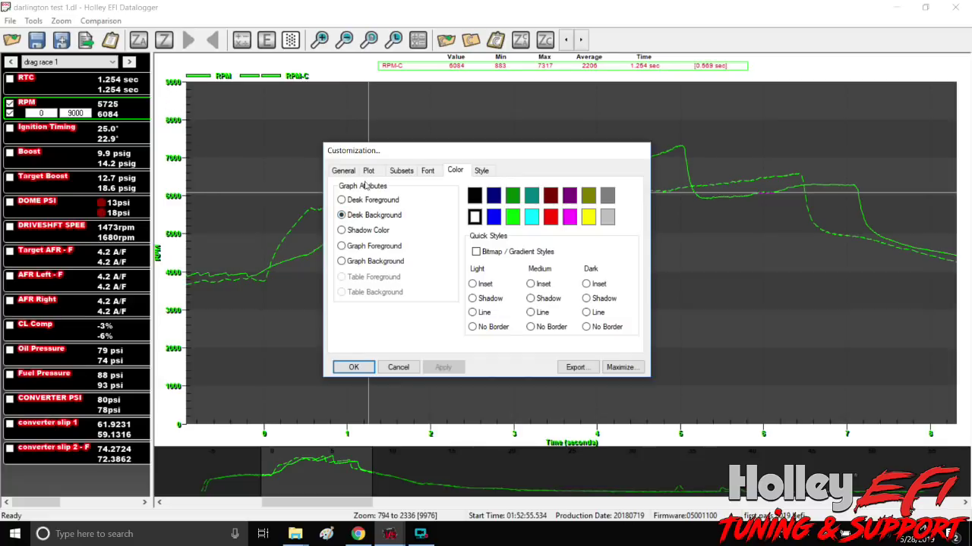
click(474, 197)
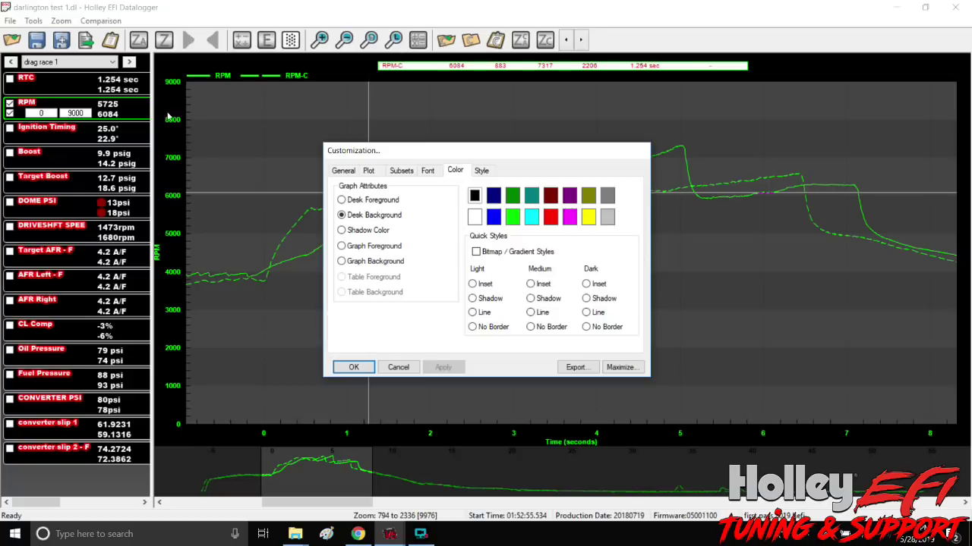
click(343, 200)
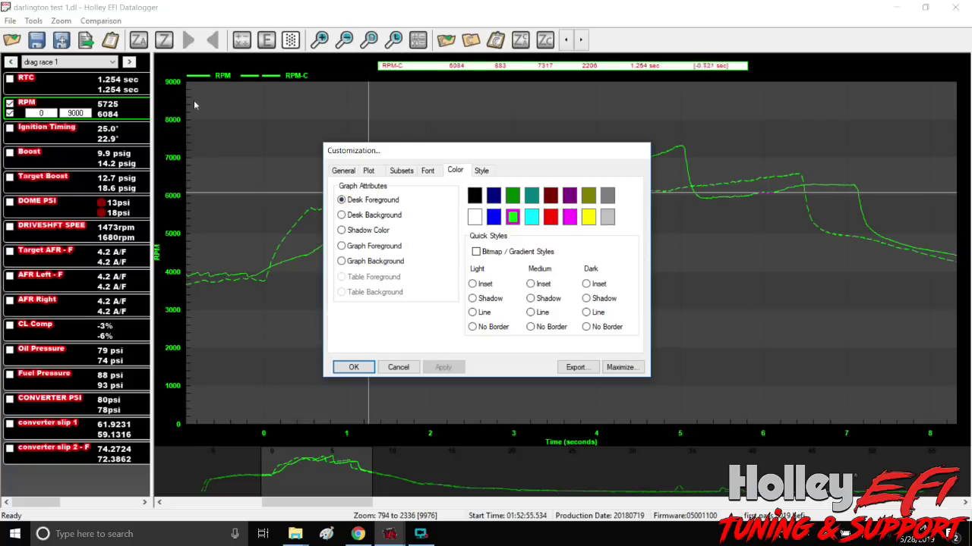
click(342, 230)
click(342, 247)
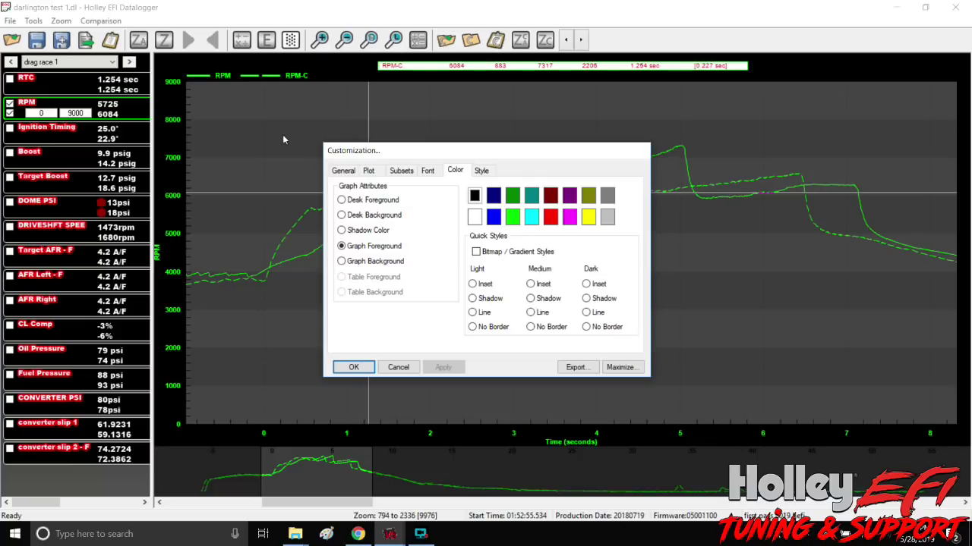
Step: Try grey, cyan, green and yellow graph foregrounds, settling on white
click(609, 219)
click(607, 195)
click(529, 219)
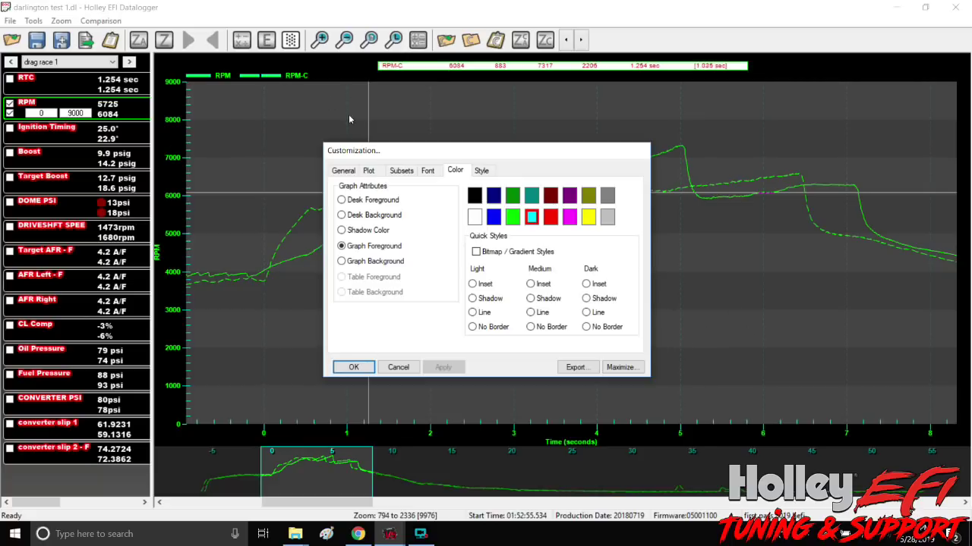
click(512, 218)
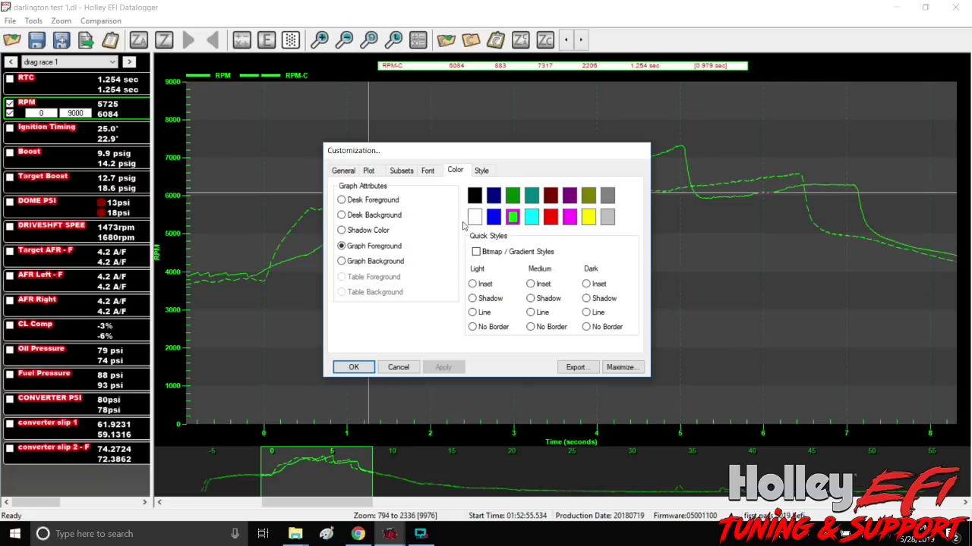
click(588, 218)
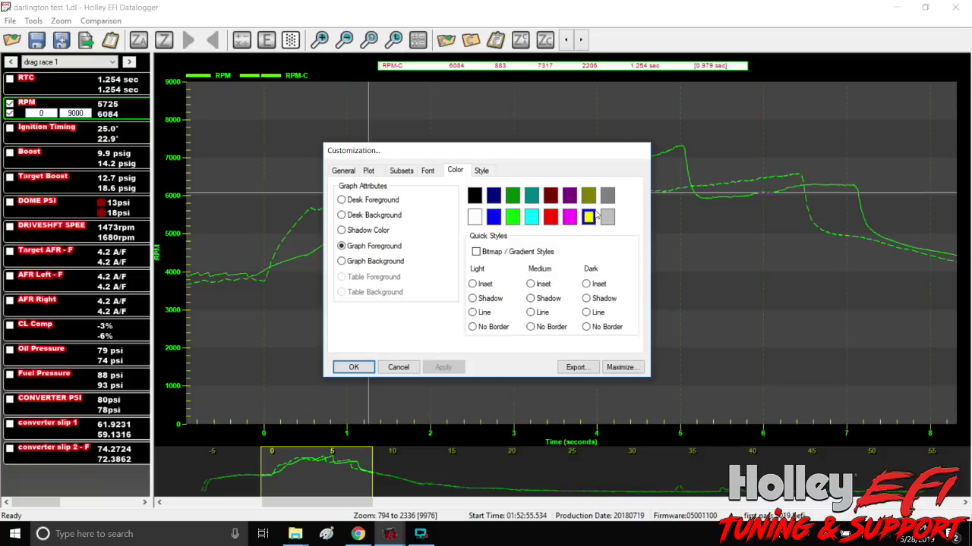
click(474, 222)
Step: Try grey, white, green and dark blue graph backgrounds, then set it back to black
click(341, 262)
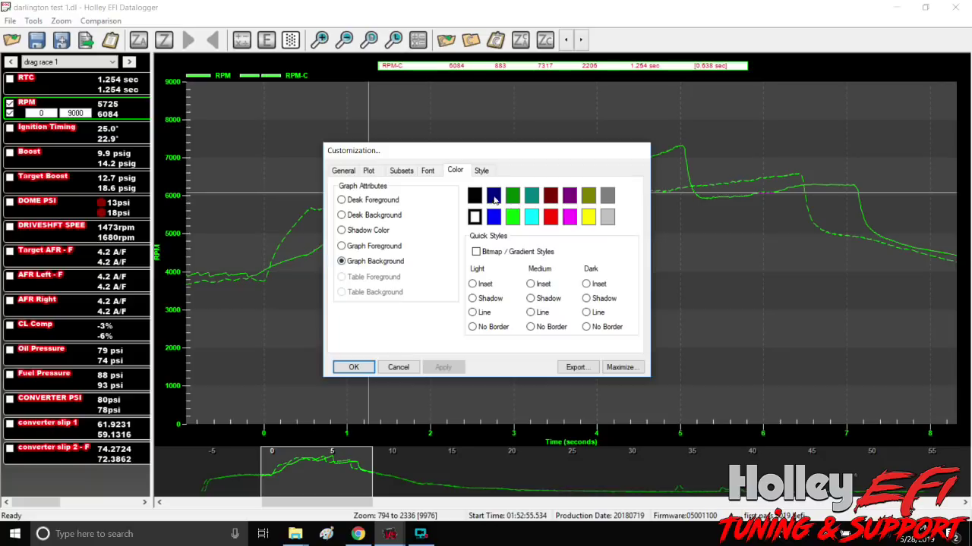
click(607, 218)
click(607, 196)
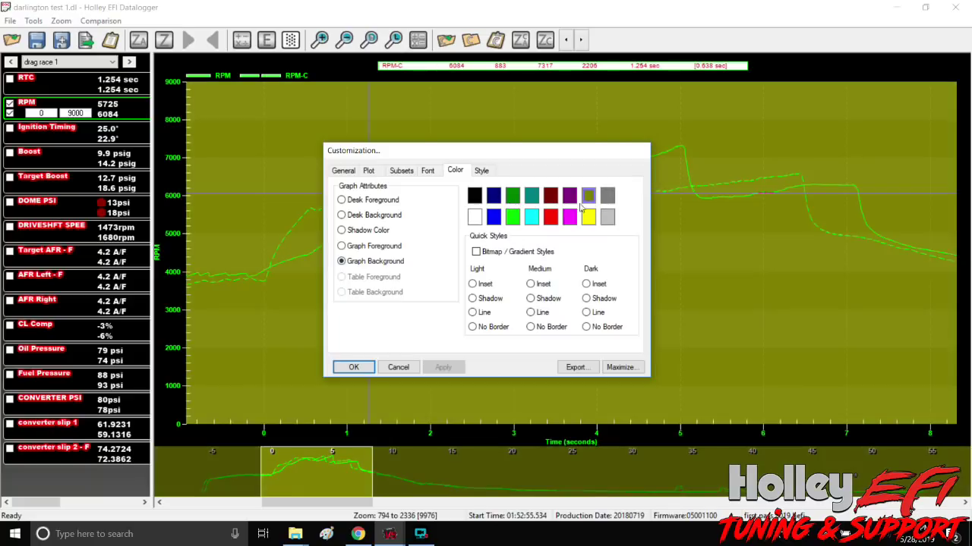
click(475, 197)
click(474, 218)
click(512, 218)
click(513, 197)
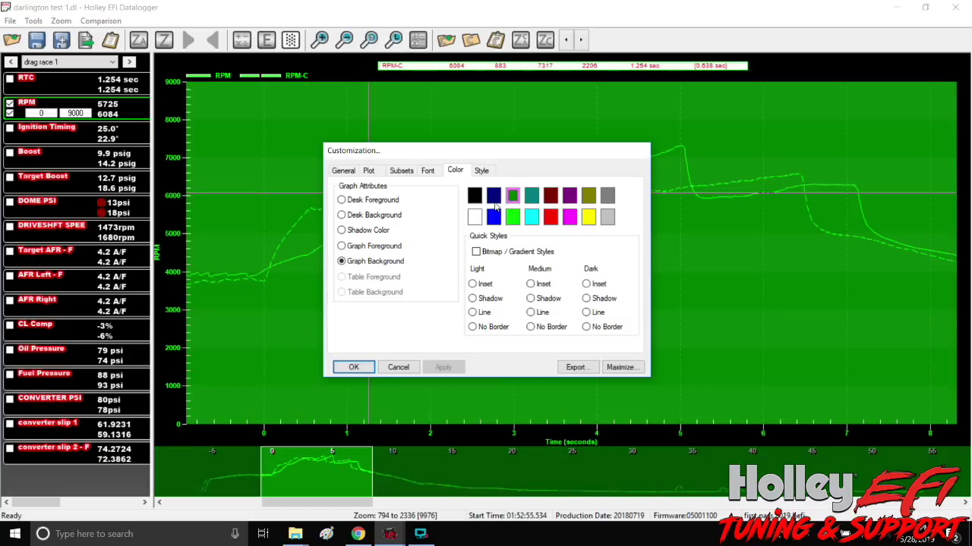
click(494, 200)
click(513, 218)
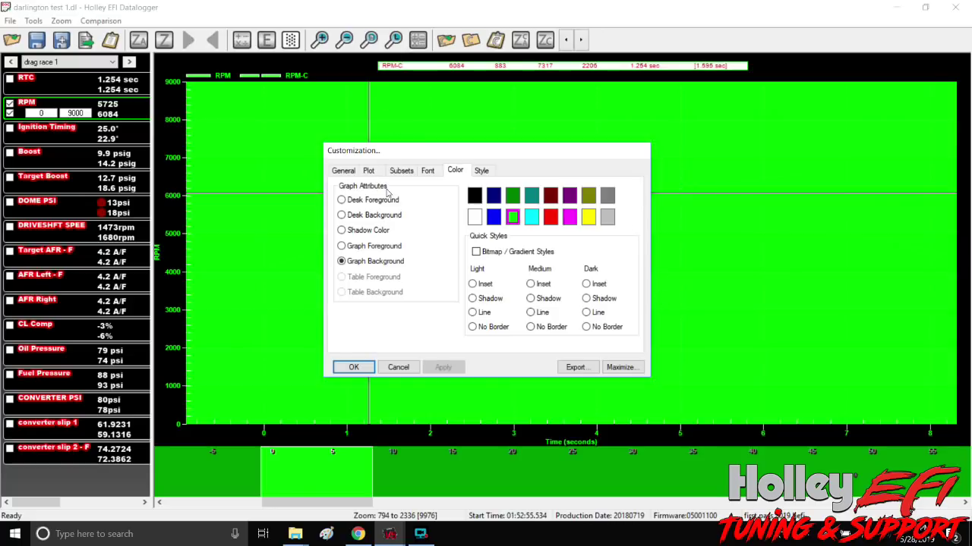
click(476, 195)
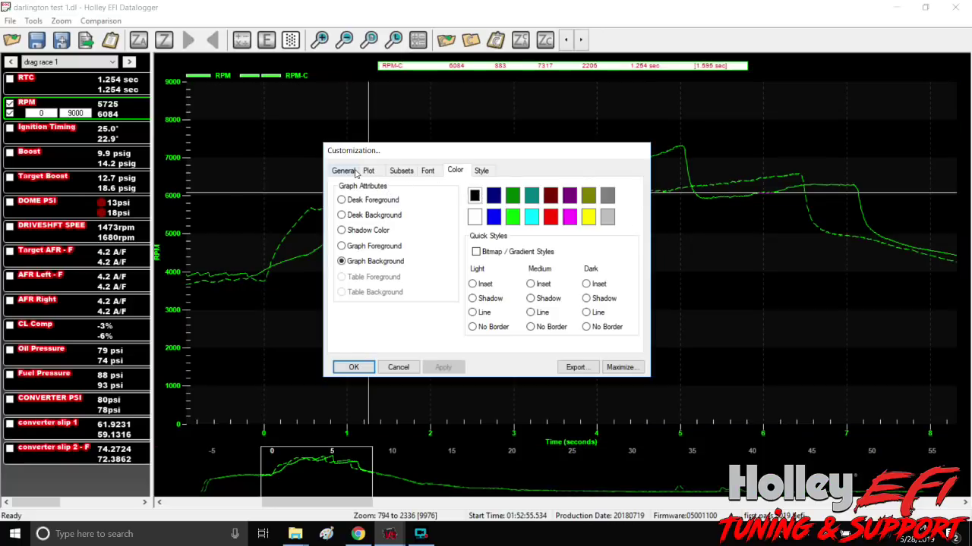
Step: Turn off bitmap/gradient backgrounds and cycle through the light and medium Quick Styles
click(476, 252)
click(473, 285)
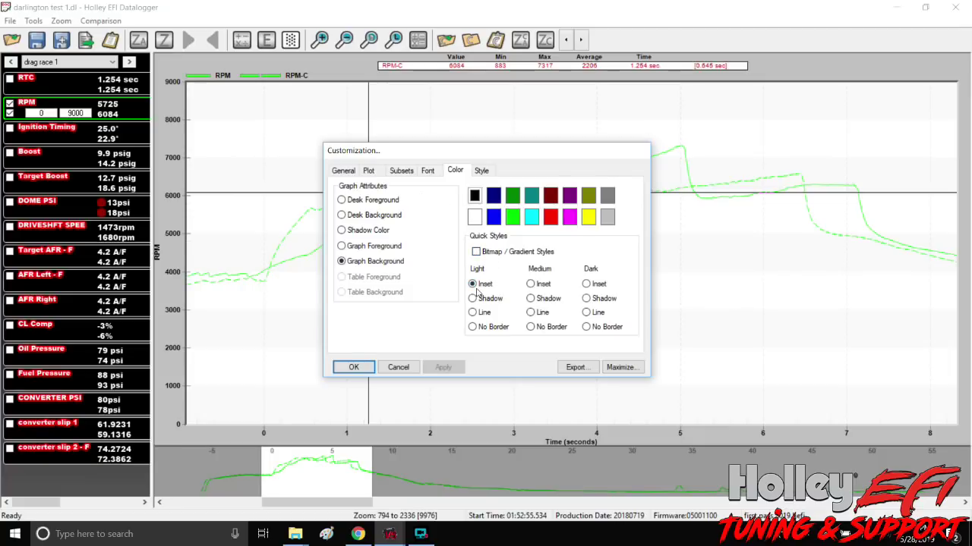
click(473, 299)
click(473, 313)
click(472, 327)
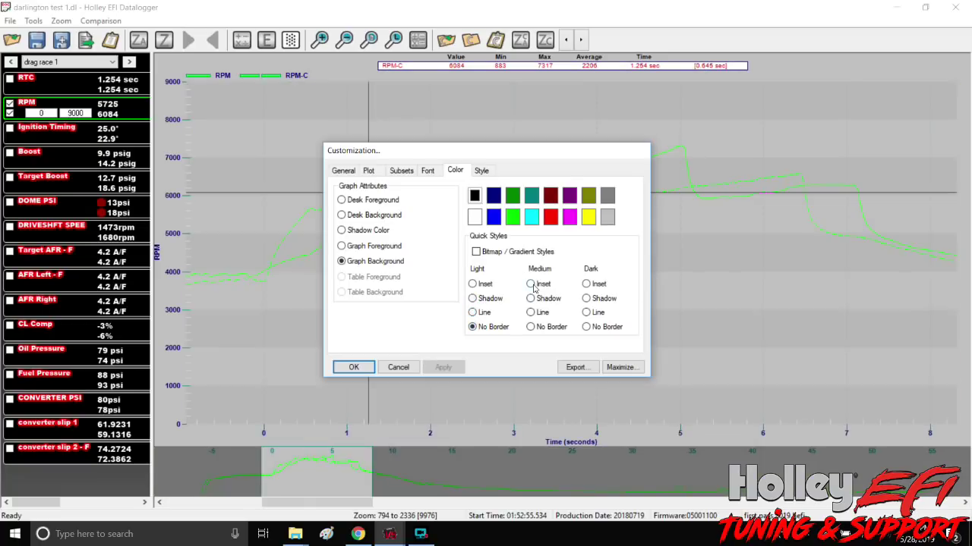
click(531, 284)
click(530, 299)
click(530, 313)
click(530, 328)
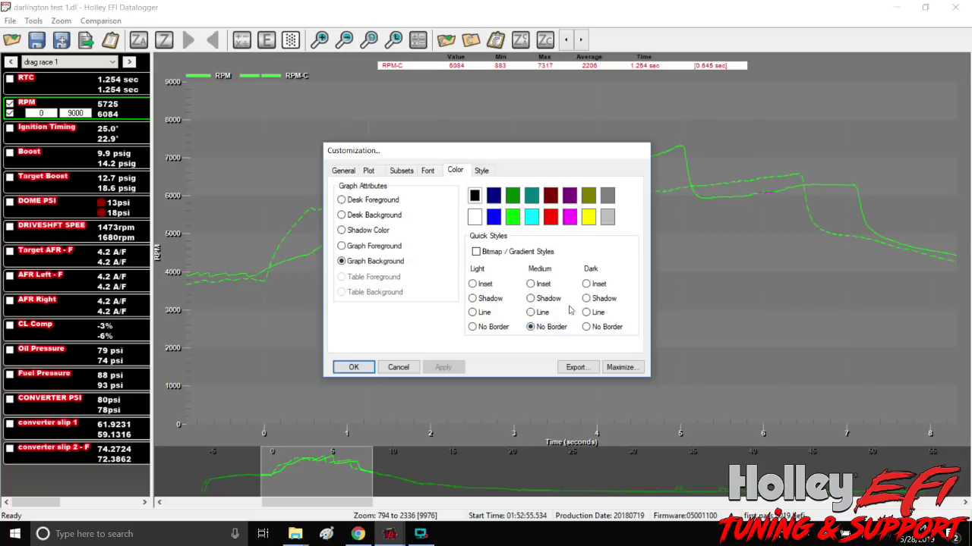
Step: Apply the Dark No Border quick style and keep the graph background black
click(586, 284)
click(586, 299)
click(587, 313)
click(585, 327)
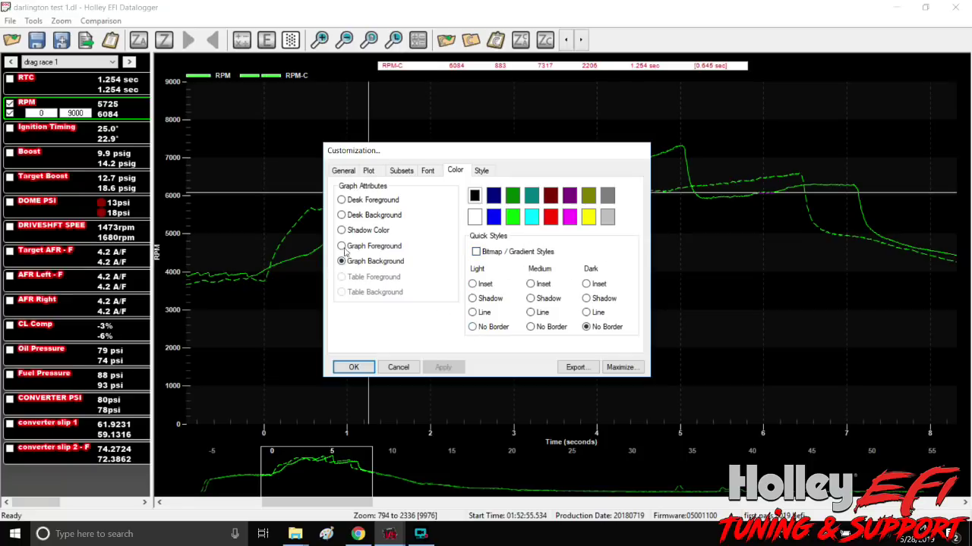
click(513, 218)
click(475, 196)
click(481, 171)
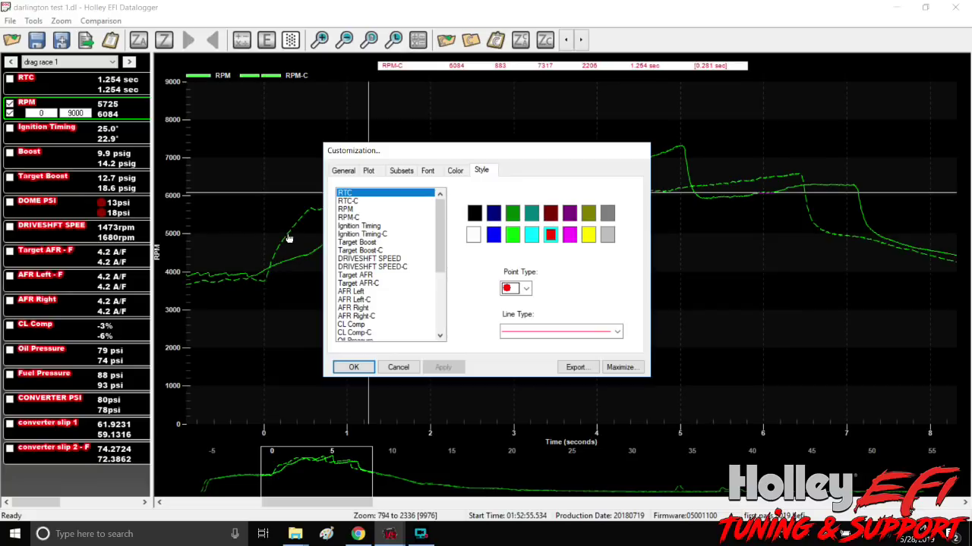
Step: Give RPM a thick solid line type and RPM-C a bold long-dash line type
click(346, 210)
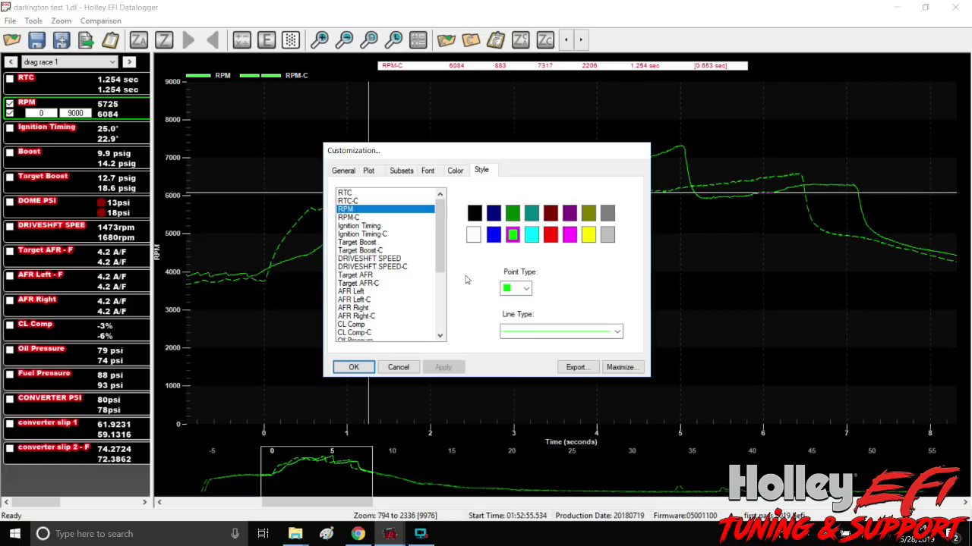
click(534, 332)
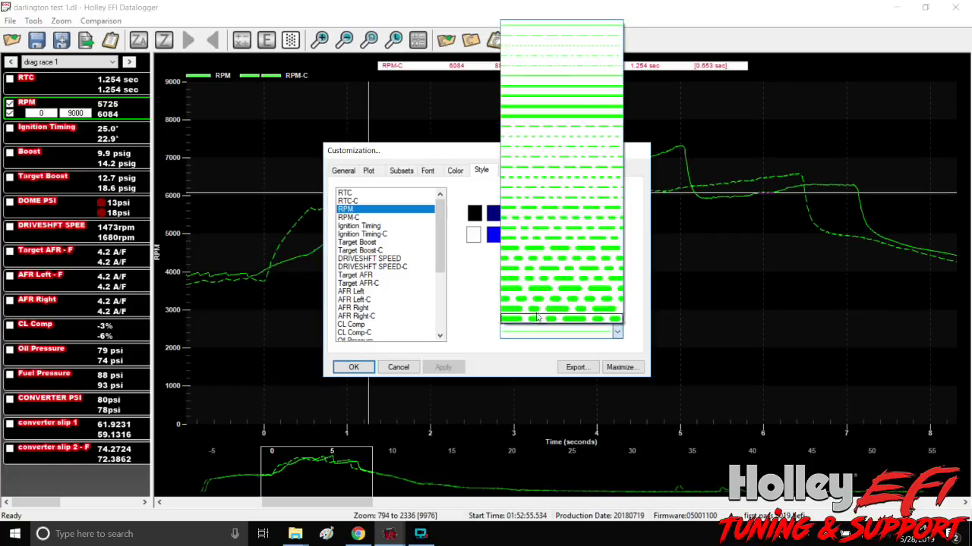
click(574, 81)
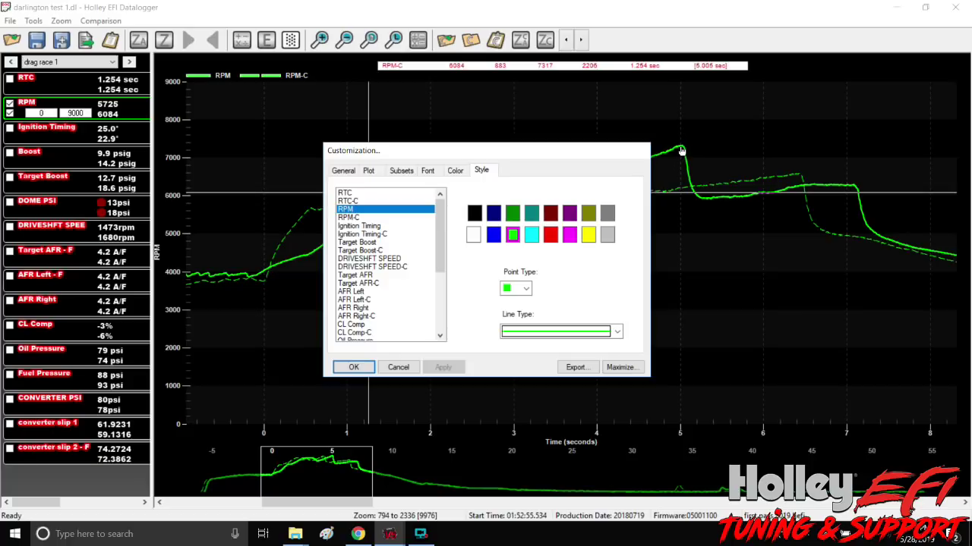
click(353, 218)
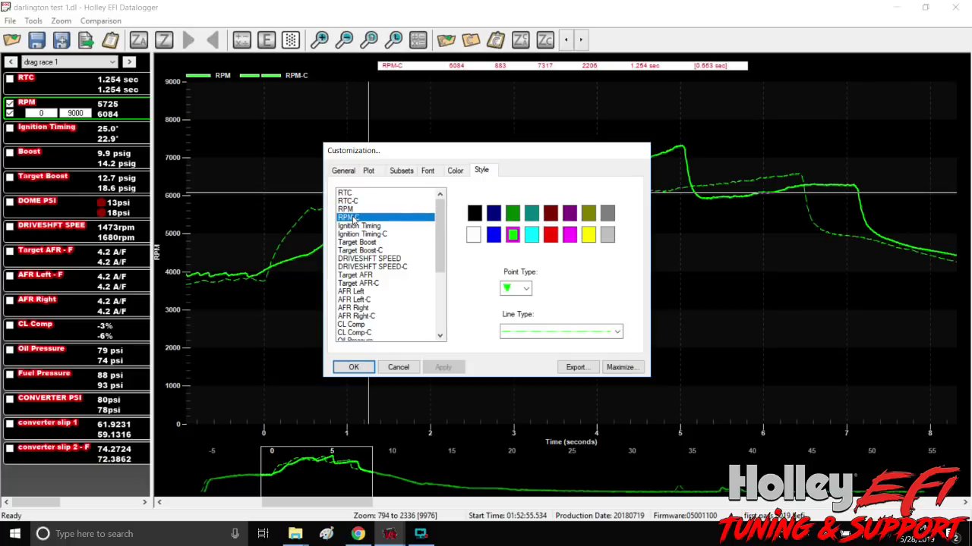
click(539, 334)
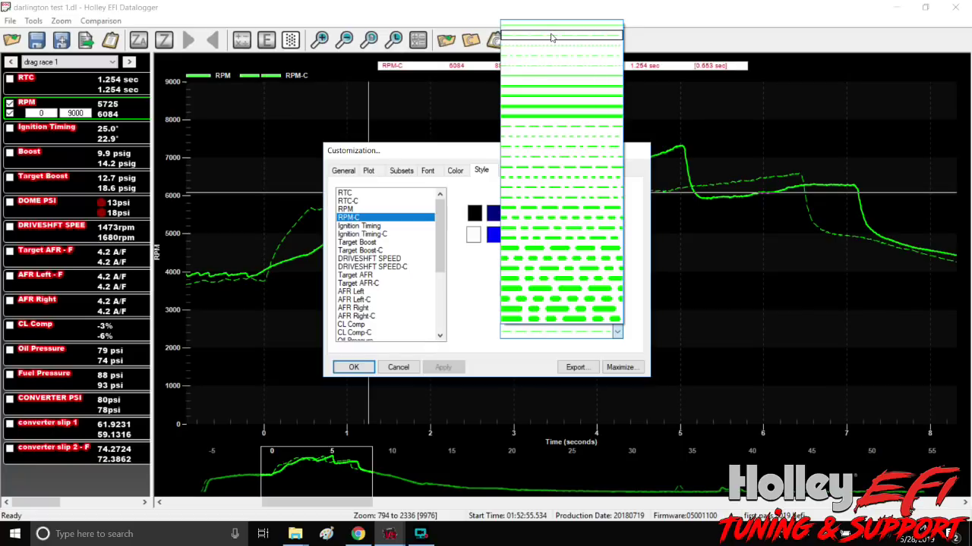
click(557, 130)
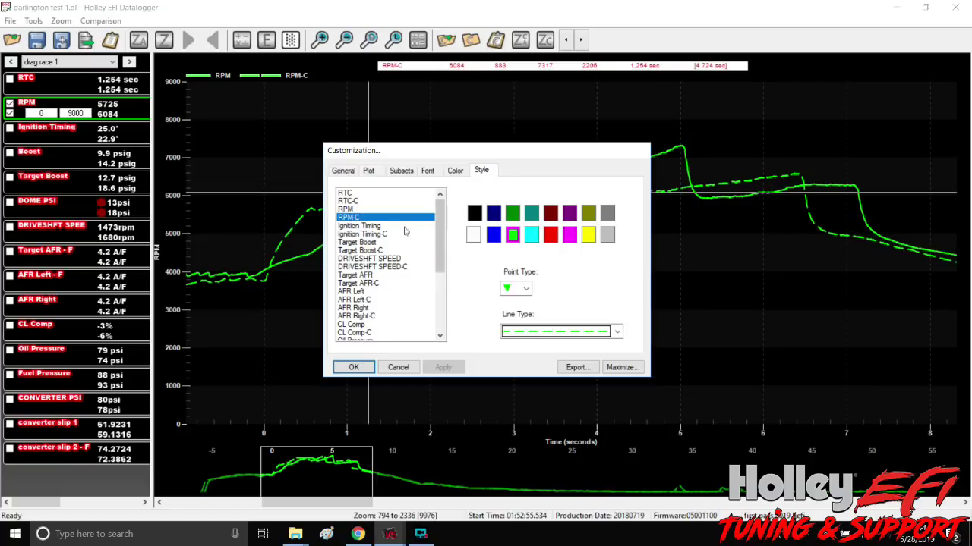
click(371, 227)
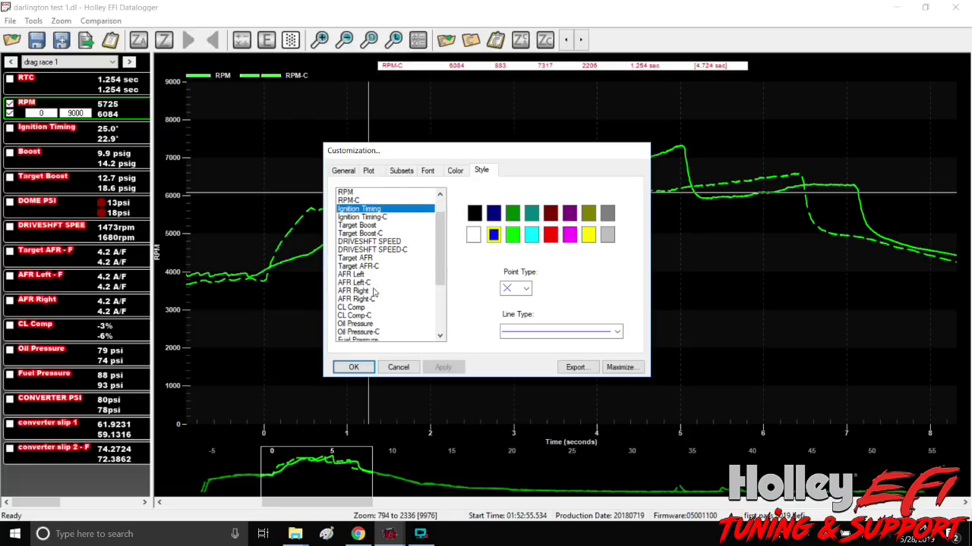
Step: Give Boost a thick solid line and Boost-C a dashed line
scroll(372, 289, down, 5)
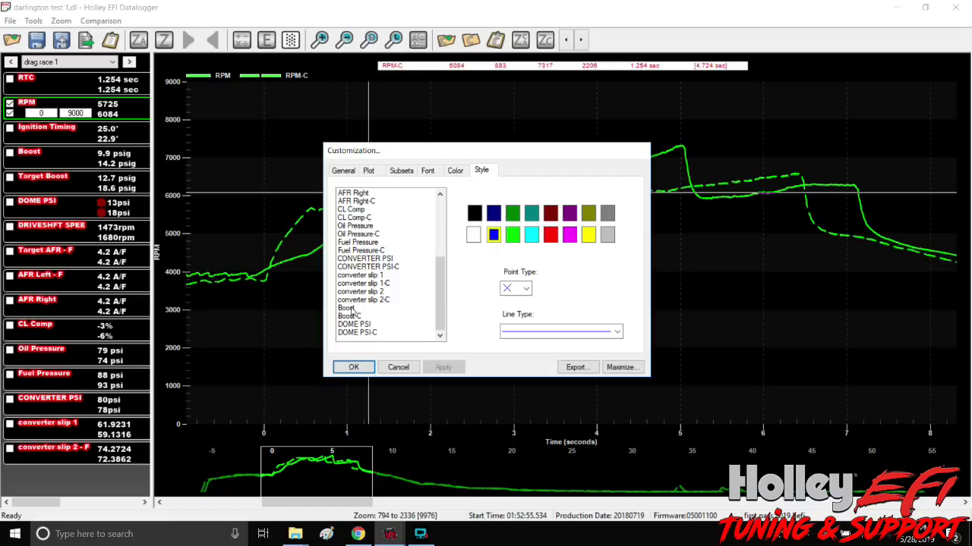
click(354, 308)
click(533, 330)
scroll(562, 228, down, 2)
click(568, 78)
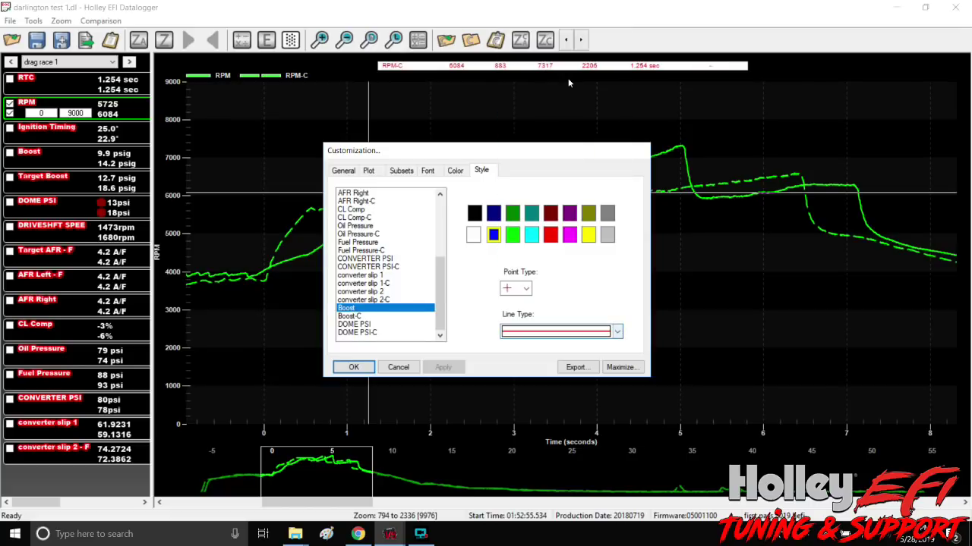
click(347, 317)
click(510, 330)
scroll(563, 90, down, 1)
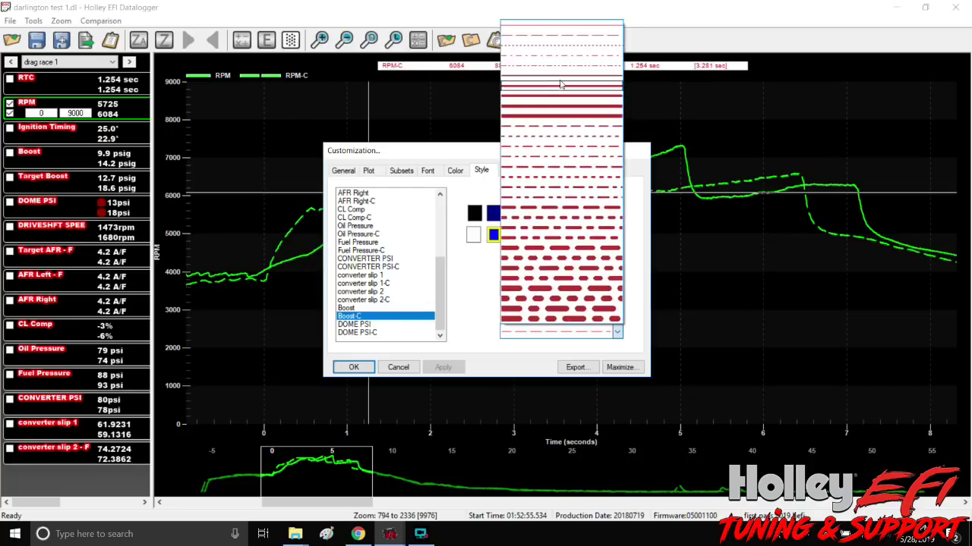
click(558, 128)
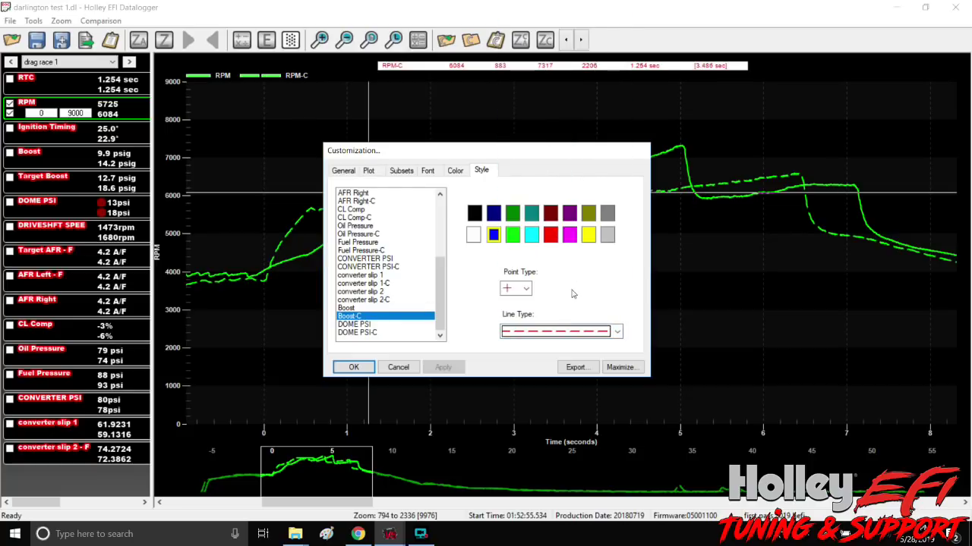
Step: Colour both Boost and Boost-C traces magenta and close Customization with OK
click(551, 236)
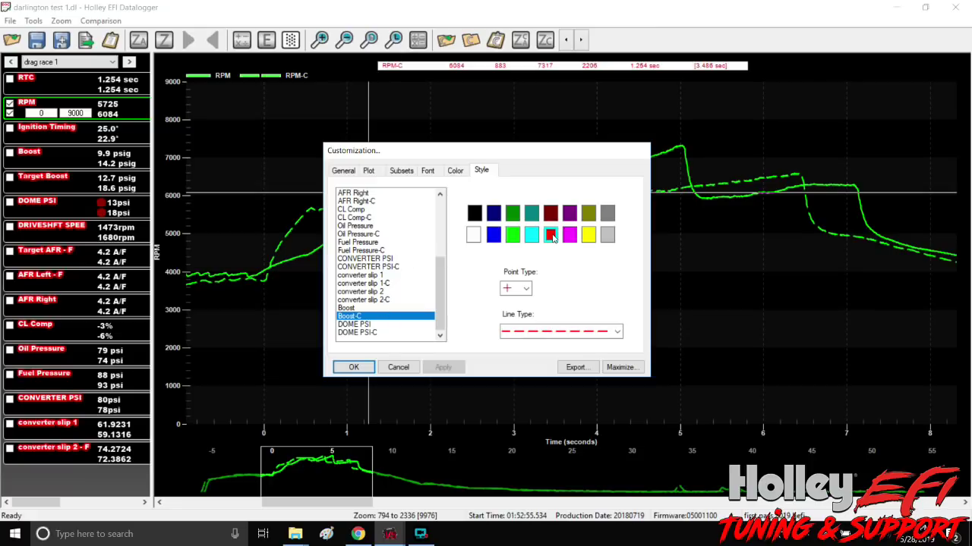
click(345, 308)
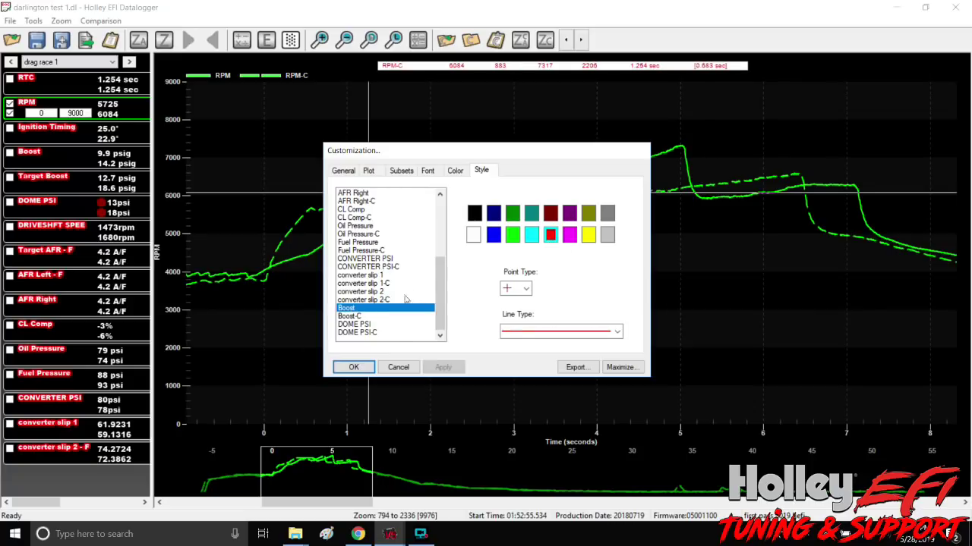
click(570, 237)
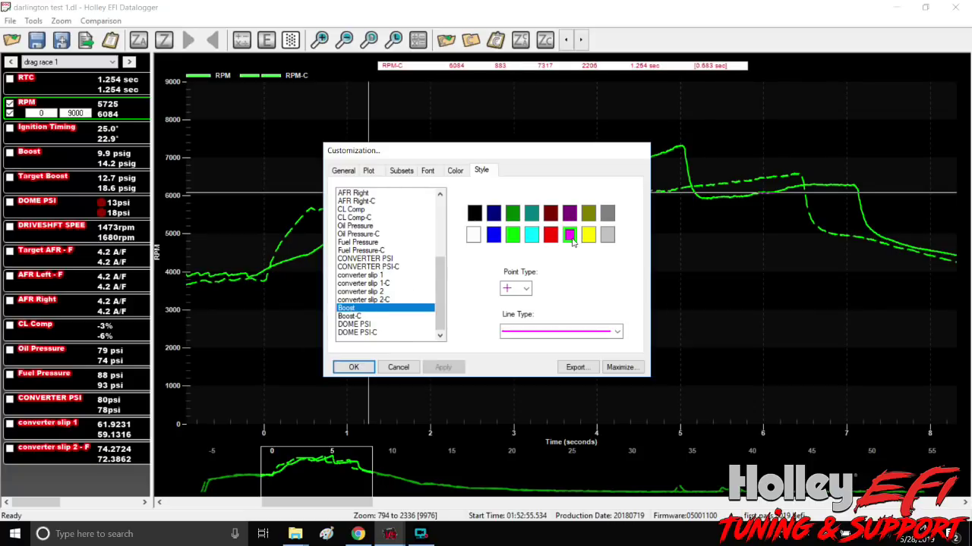
click(365, 315)
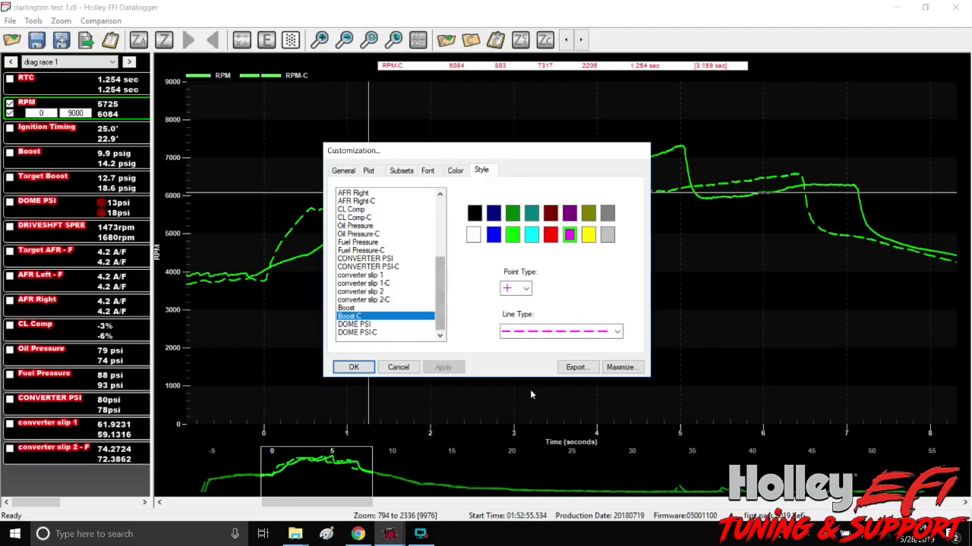
click(353, 367)
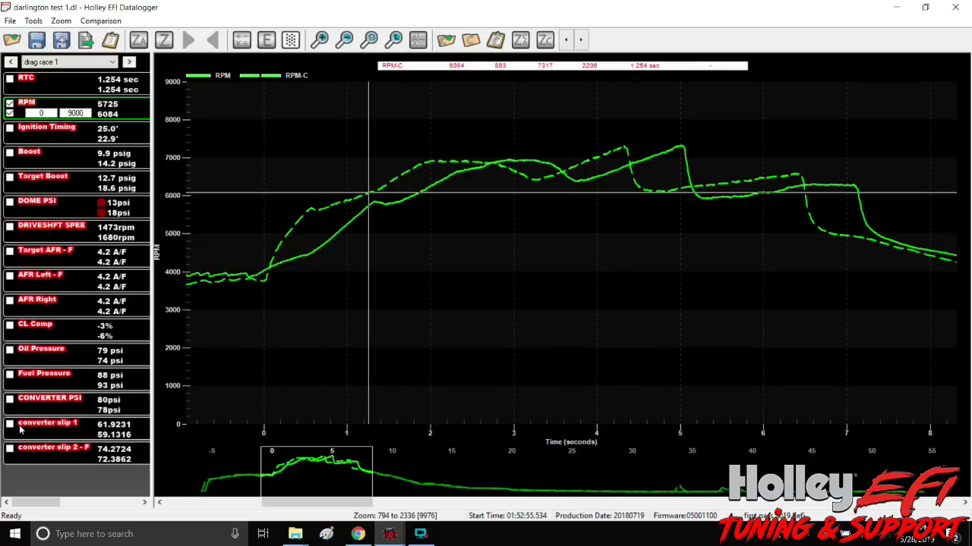
Step: Graph Boost in panel 1 with RPM on a 0–20 psig axis, then open graph customization
click(9, 152)
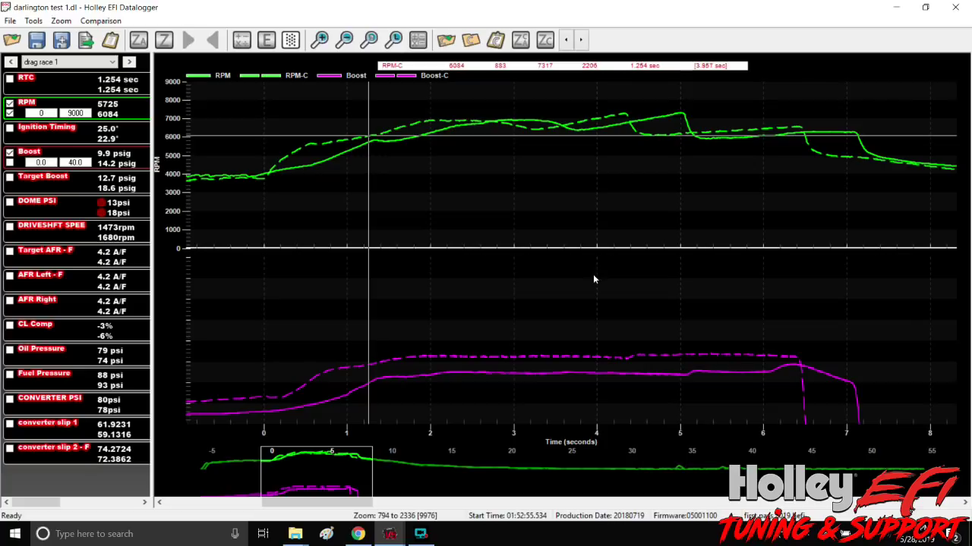
double_click(73, 154)
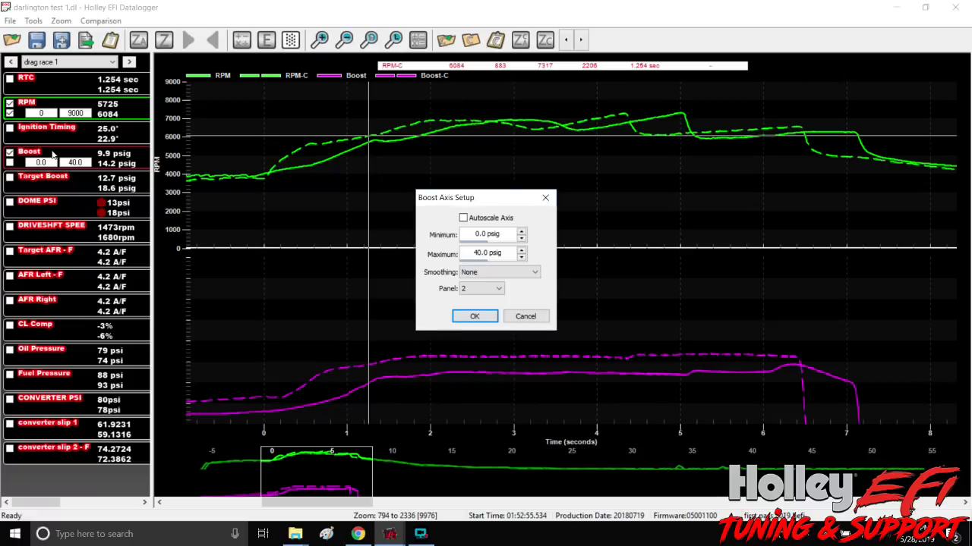
click(481, 289)
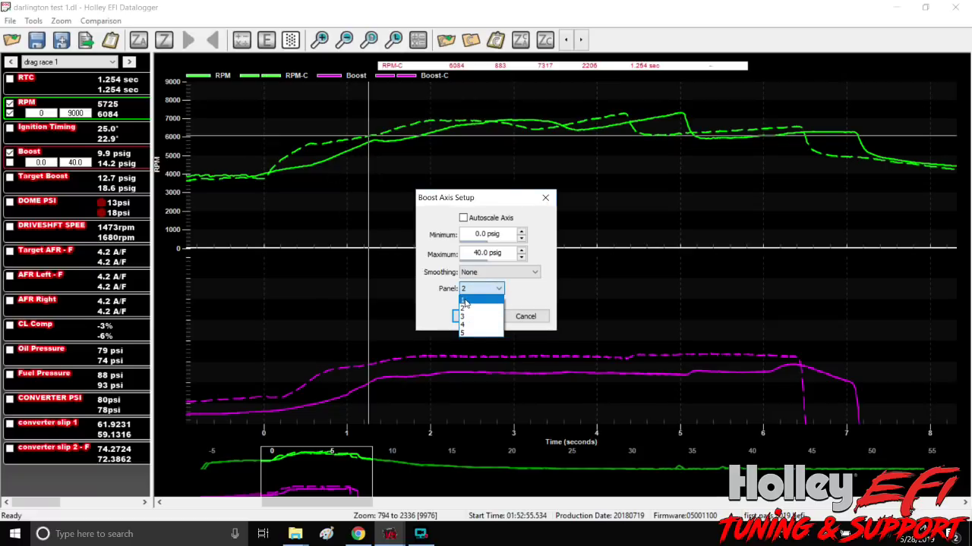
click(466, 300)
click(460, 318)
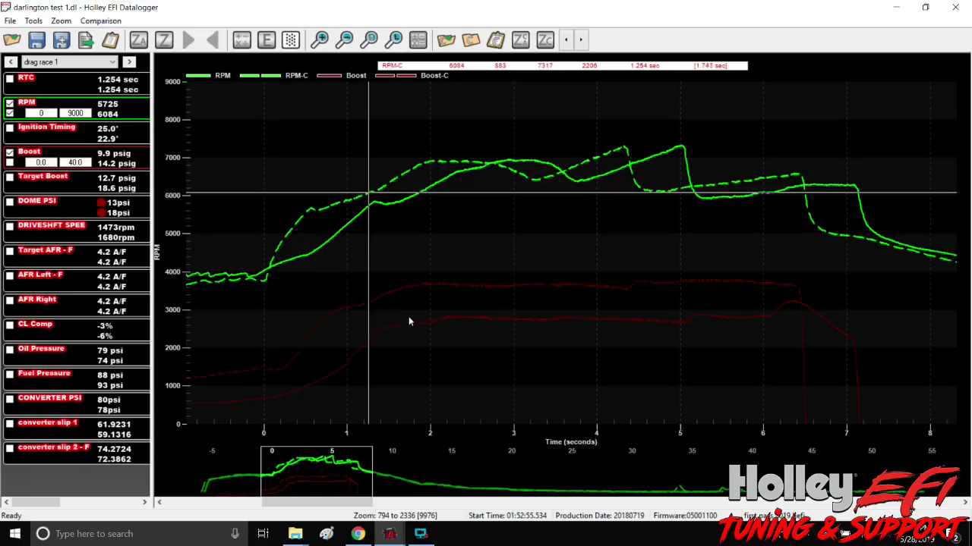
double_click(74, 163)
text(20)
key(Return)
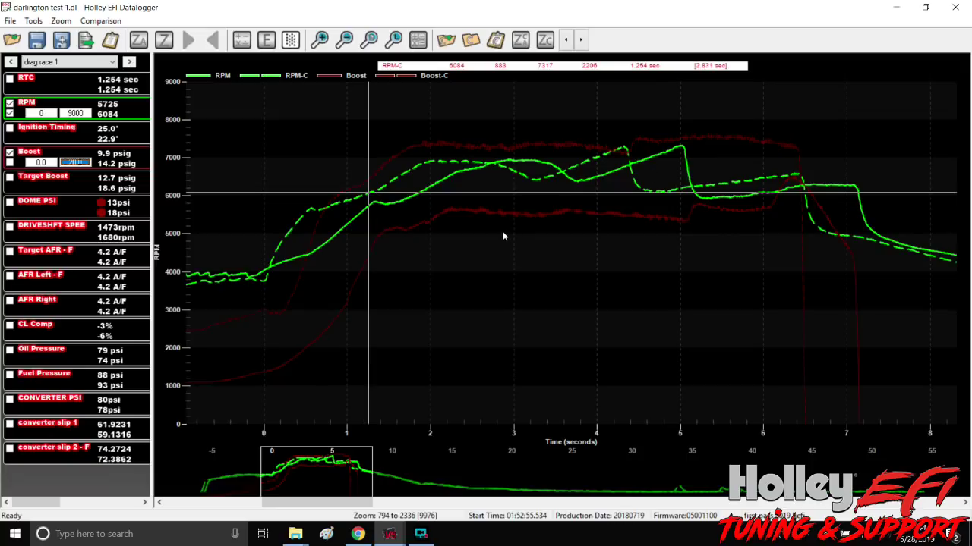
double_click(465, 229)
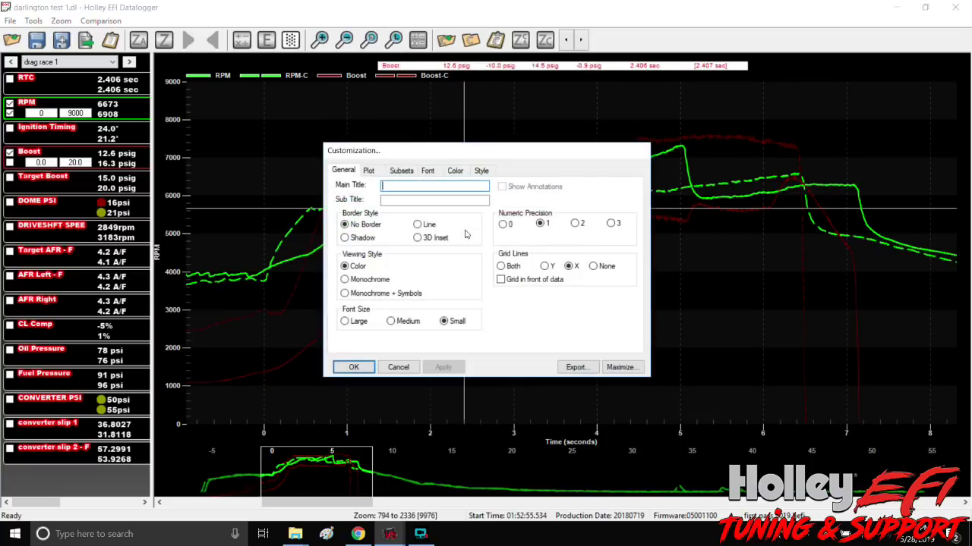
Step: Color both the Boost and Boost-C traces magenta
click(482, 171)
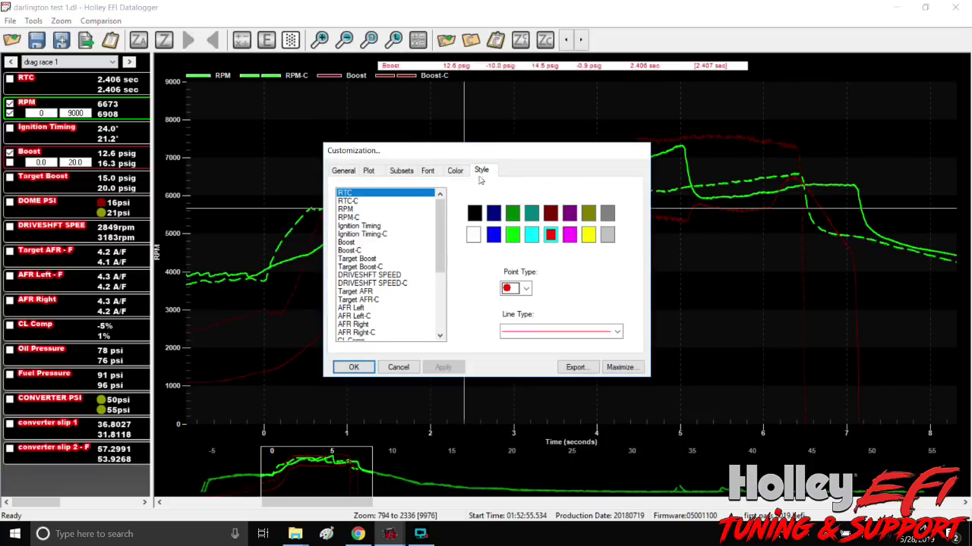
click(357, 242)
click(572, 330)
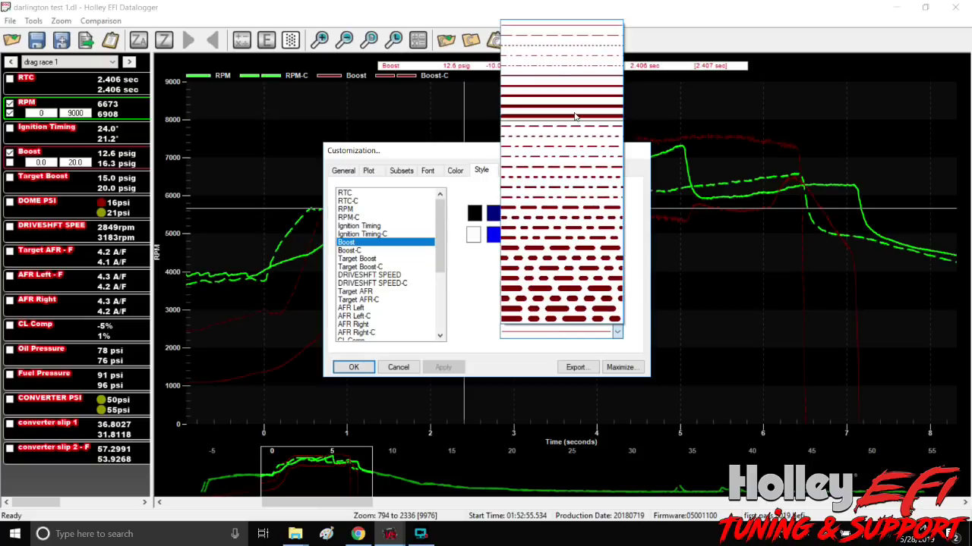
click(479, 315)
click(570, 235)
click(349, 250)
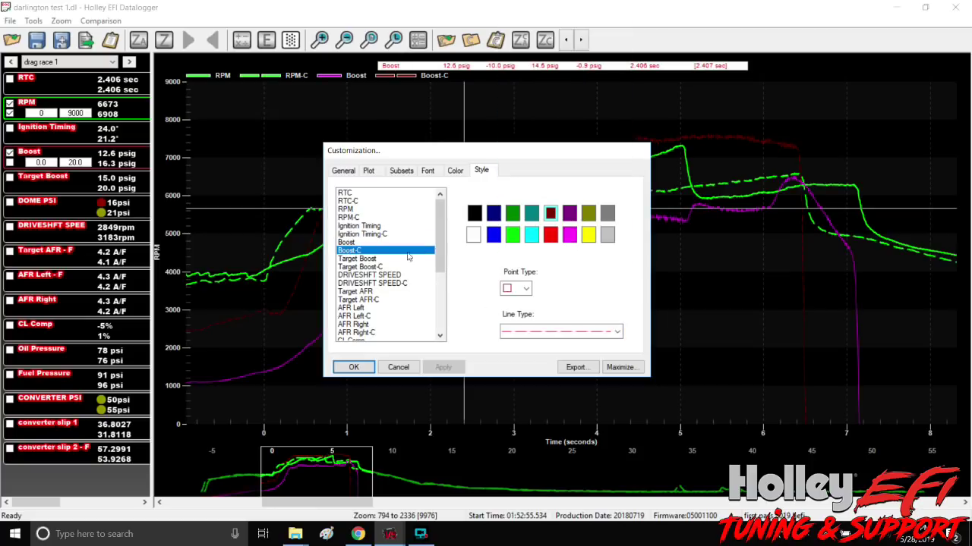
click(570, 235)
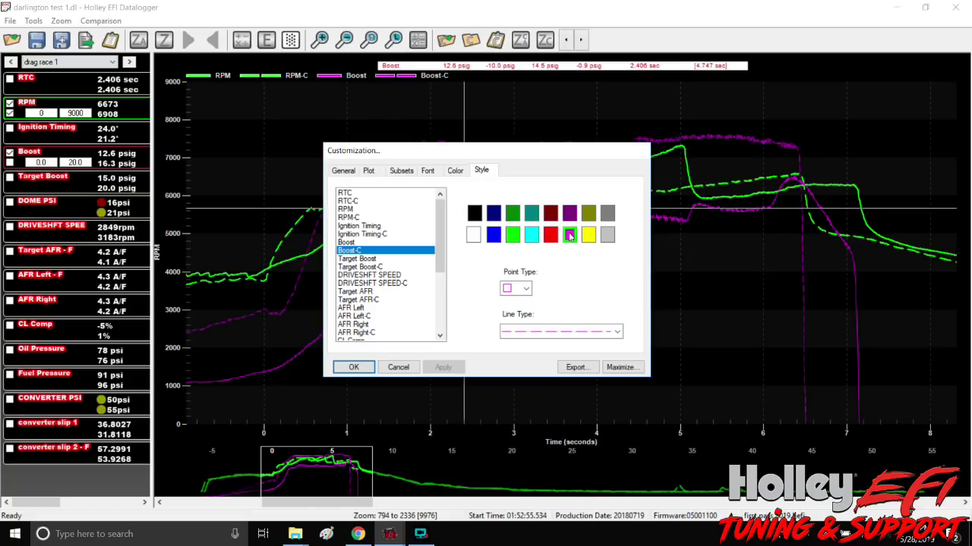
Step: Make the Boost-C line dashed, keep Boost solid, and apply the styles
click(586, 336)
click(565, 157)
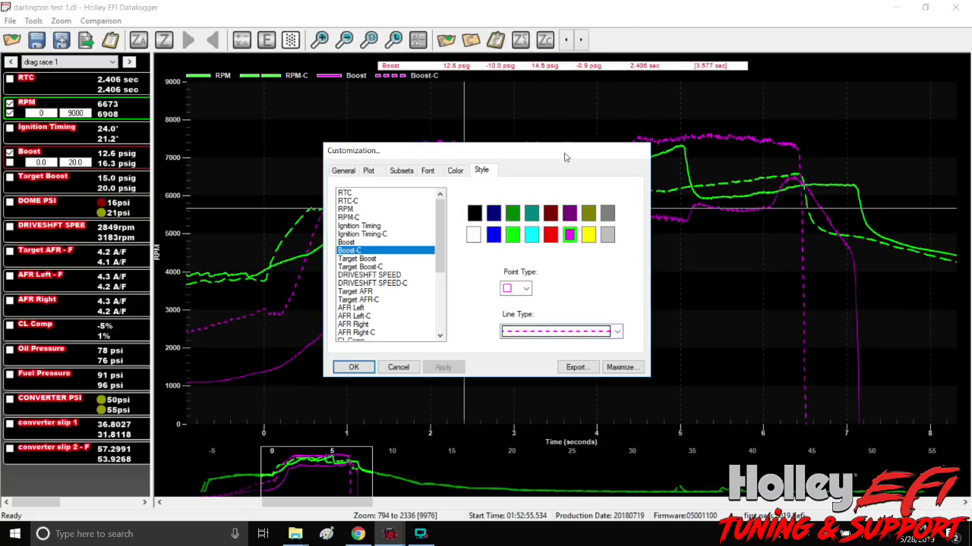
click(579, 337)
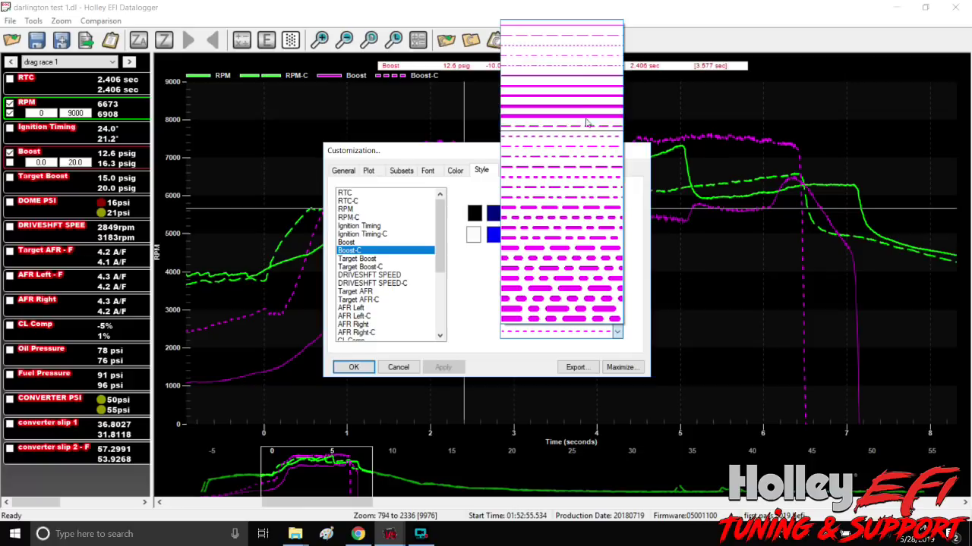
click(571, 126)
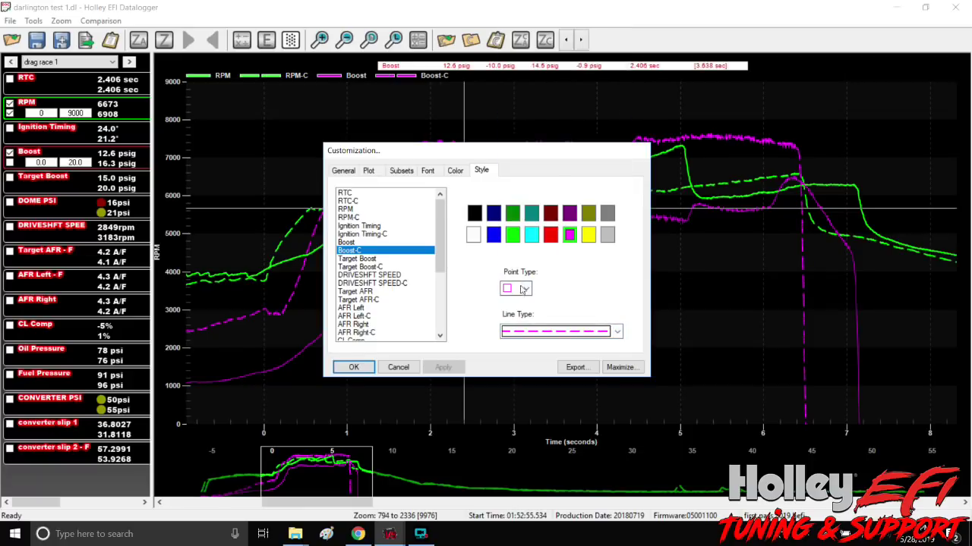
click(364, 242)
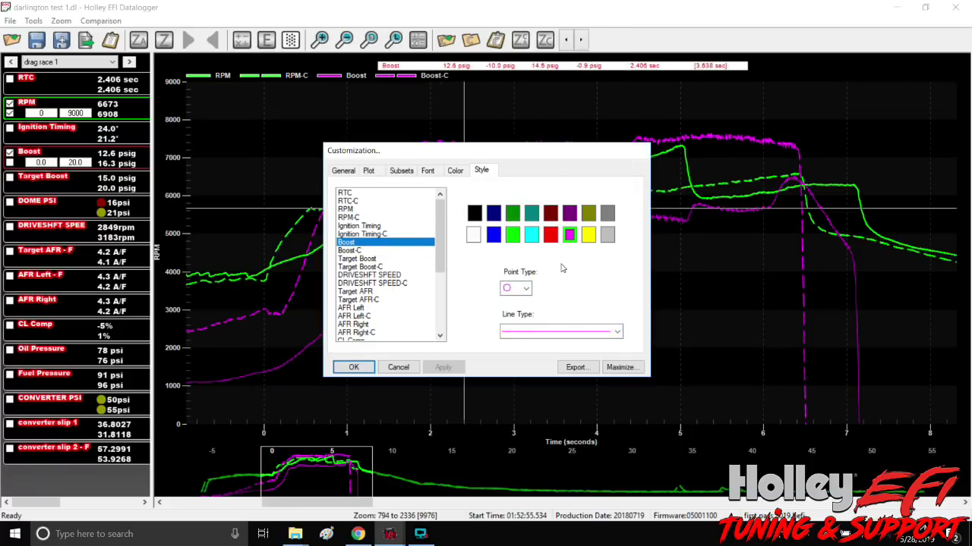
click(576, 332)
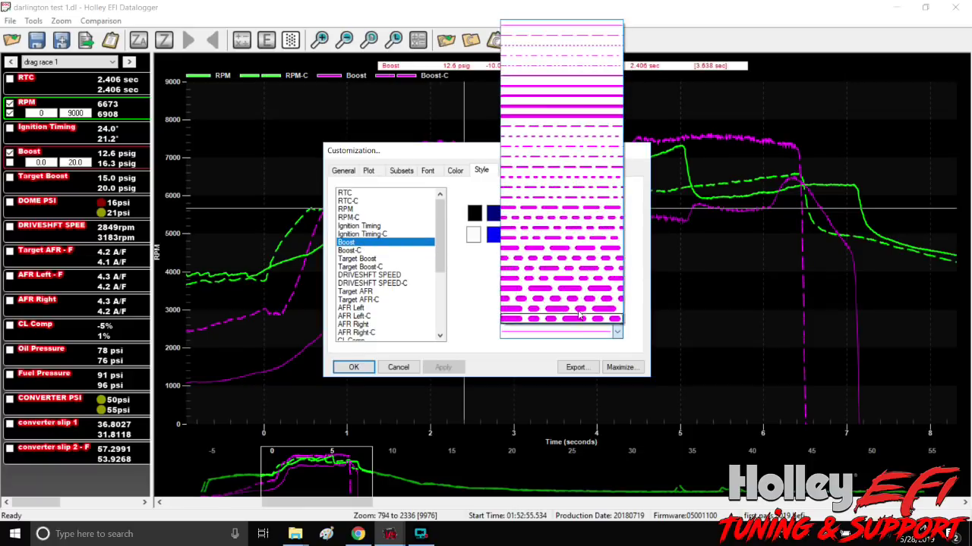
click(594, 78)
click(354, 368)
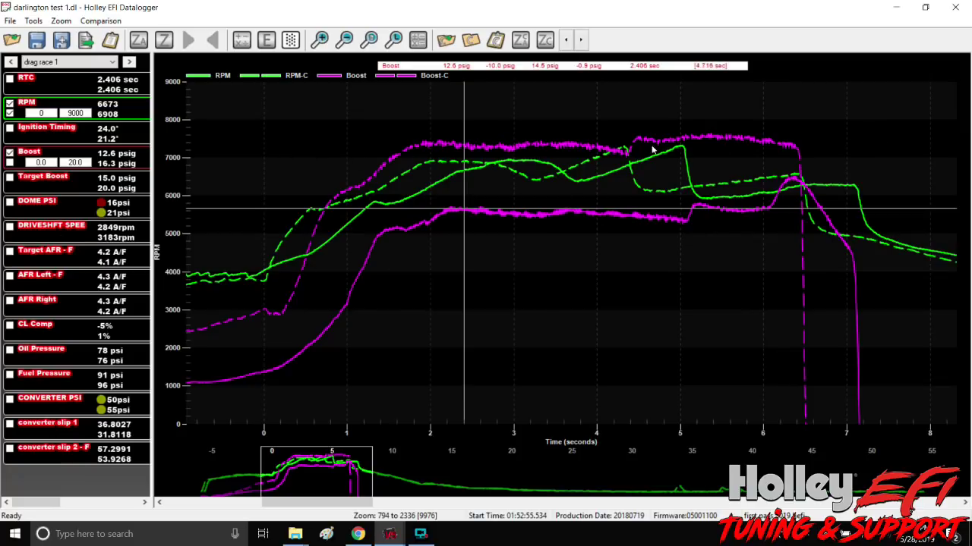
Step: Graph DRIVESHFT SPEED in its own panel 2 and place the time cursor near 2.4 seconds
click(10, 231)
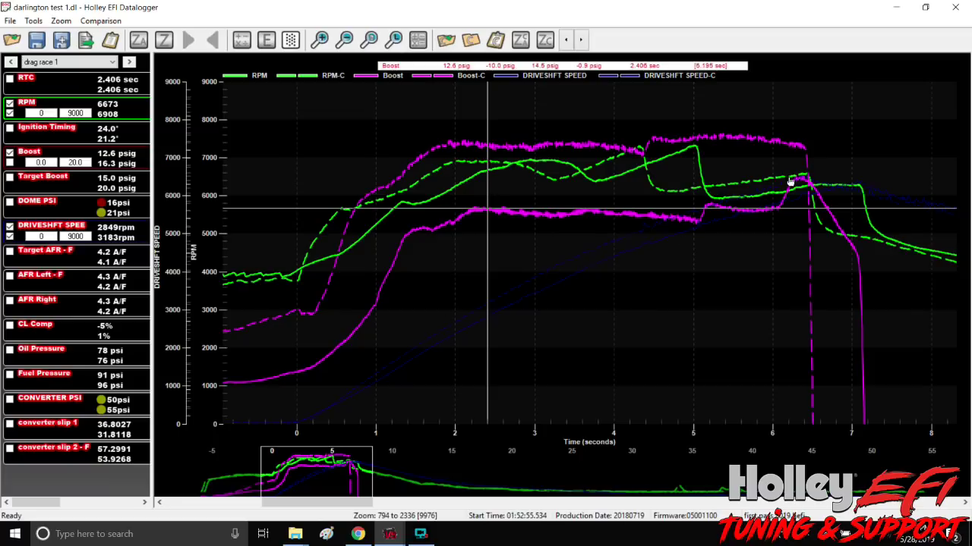
double_click(67, 225)
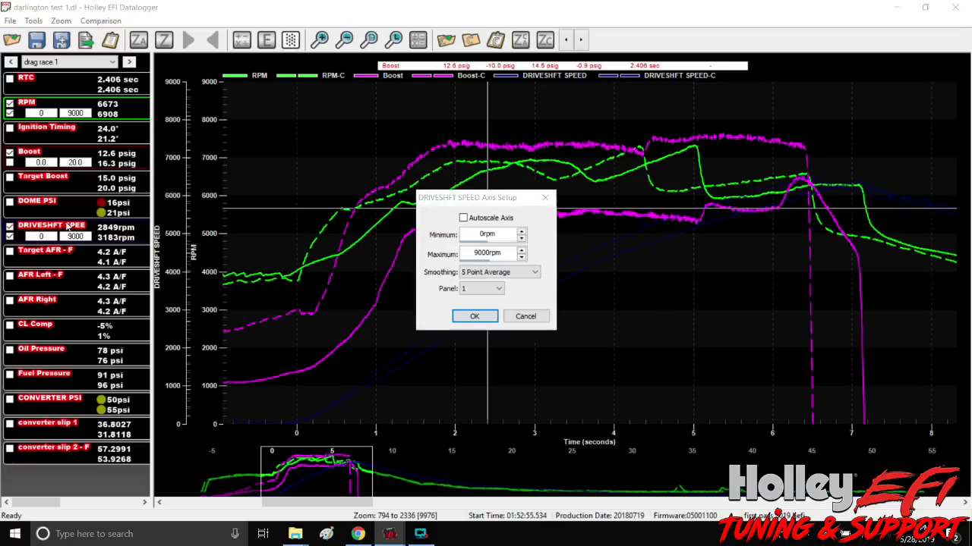
click(494, 289)
click(486, 308)
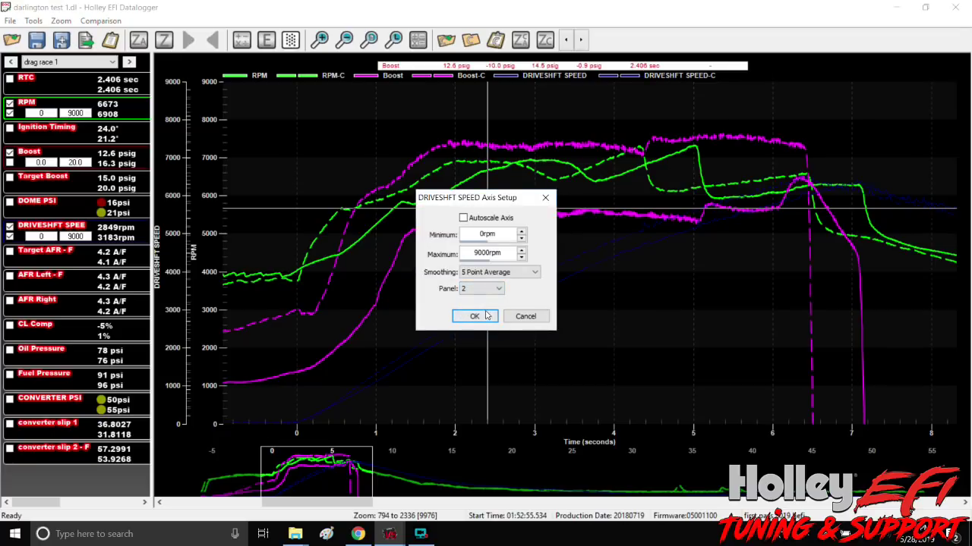
click(478, 317)
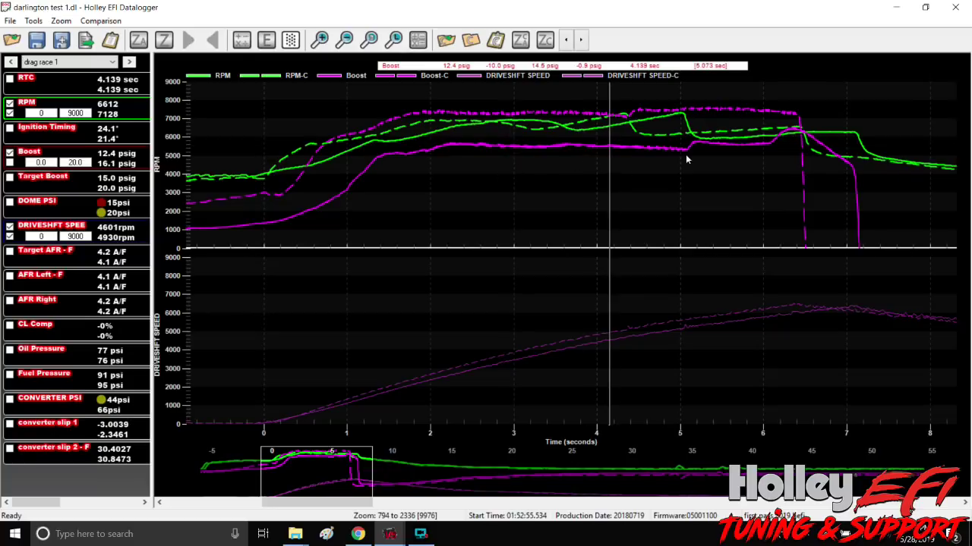
key(Left)
key(Left)
key(Left)
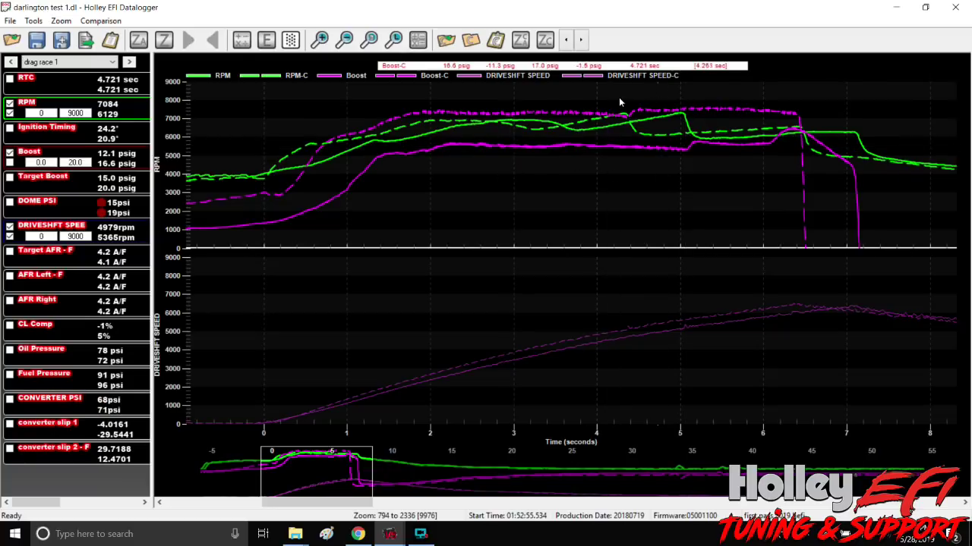
click(463, 112)
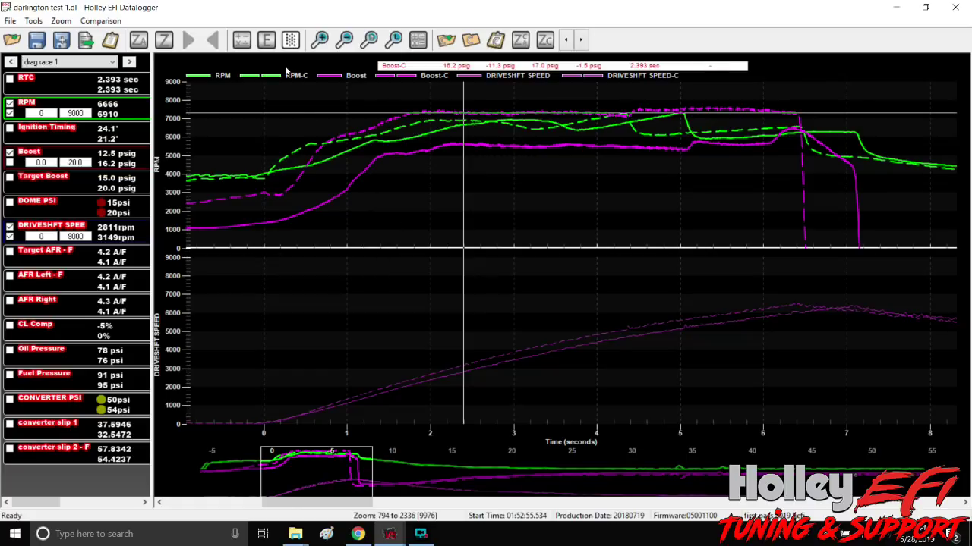
Step: Zero the main and comparison logs at Trans Brake release and zoom into the launch
click(139, 42)
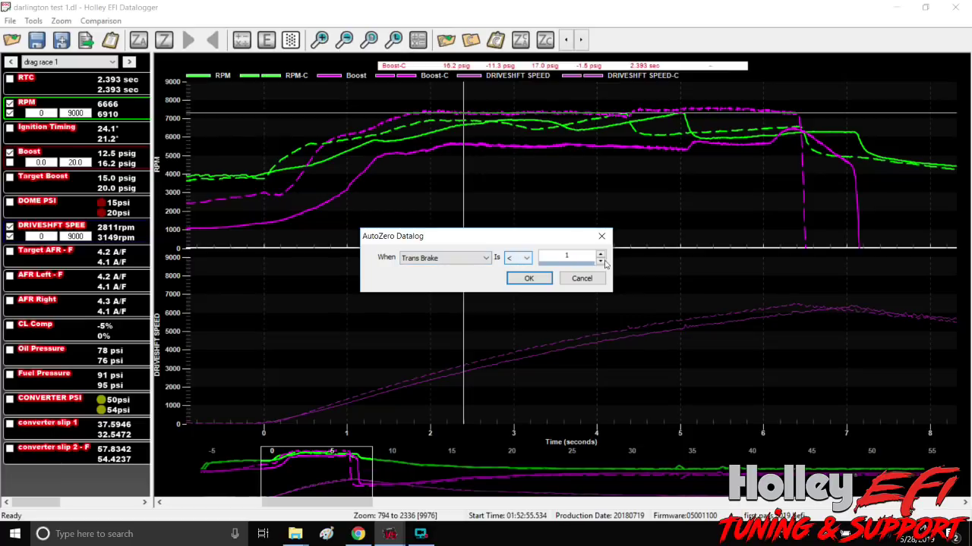
click(529, 279)
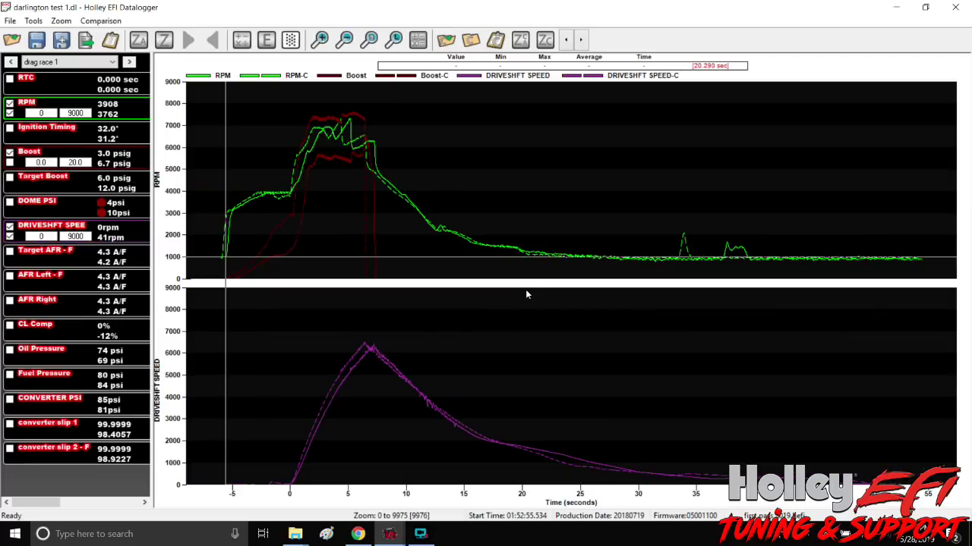
click(521, 40)
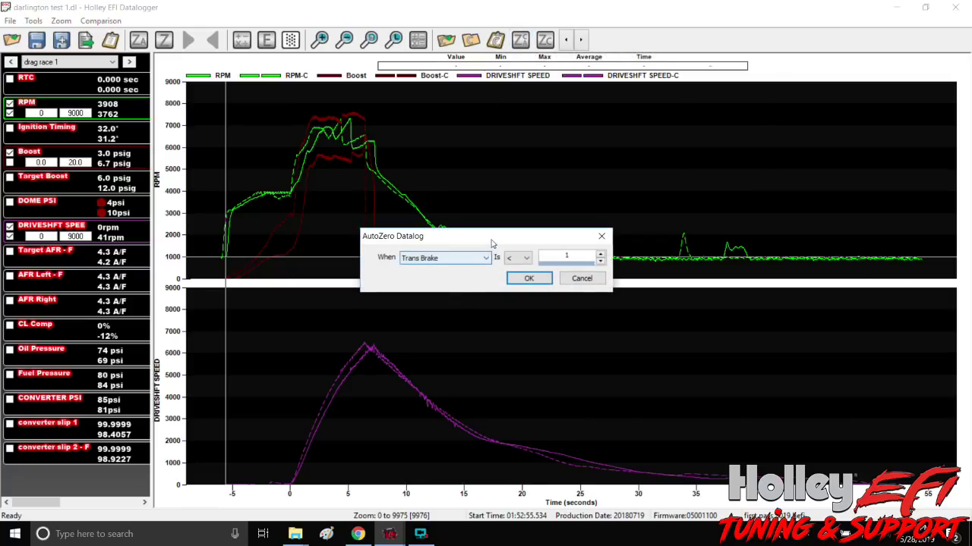
click(529, 279)
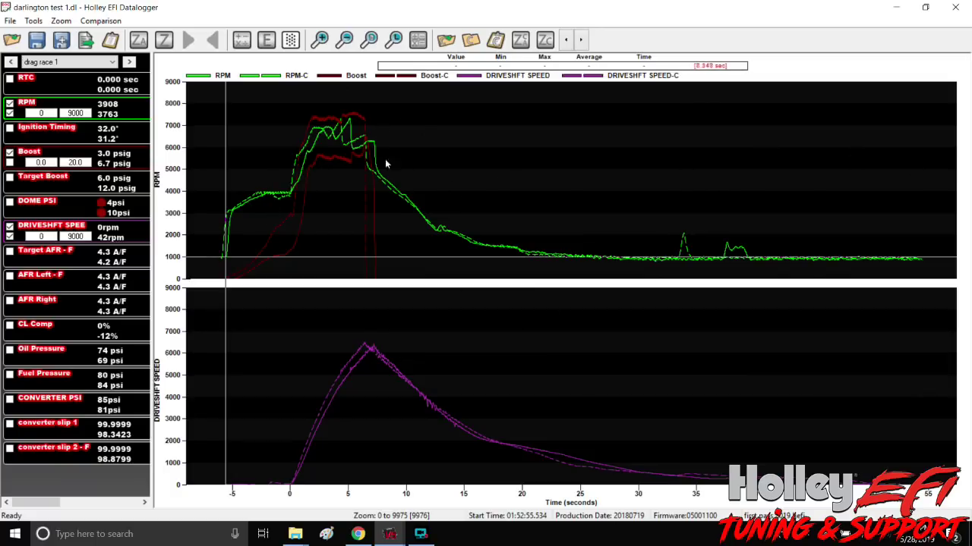
drag(385, 134, 267, 158)
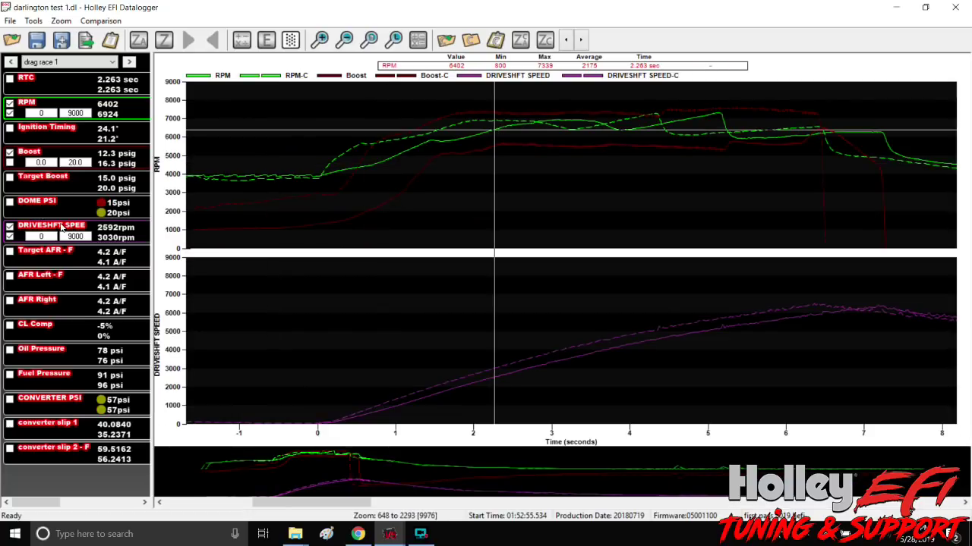
Step: Move DRIVESHFT SPEED back to panel 1 alongside RPM
double_click(61, 228)
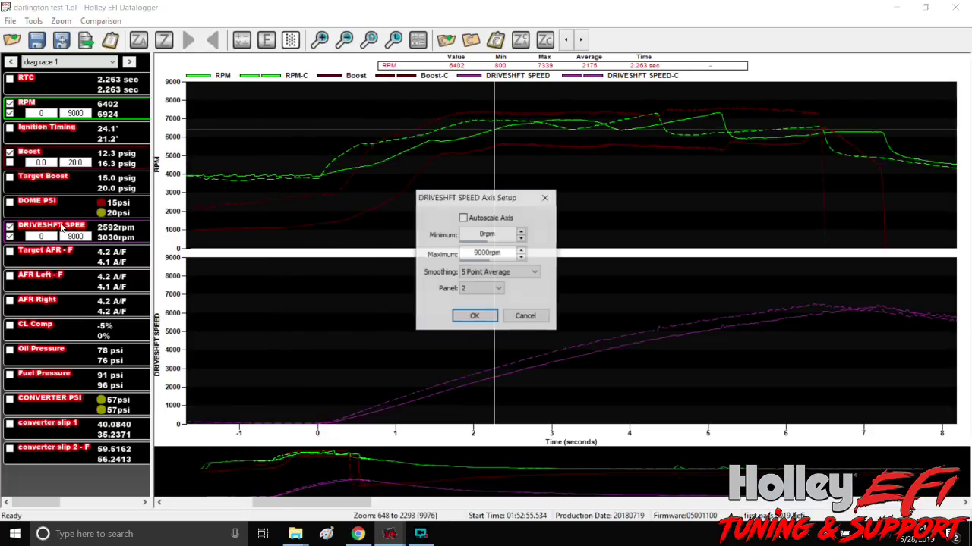
click(495, 289)
click(474, 302)
click(474, 317)
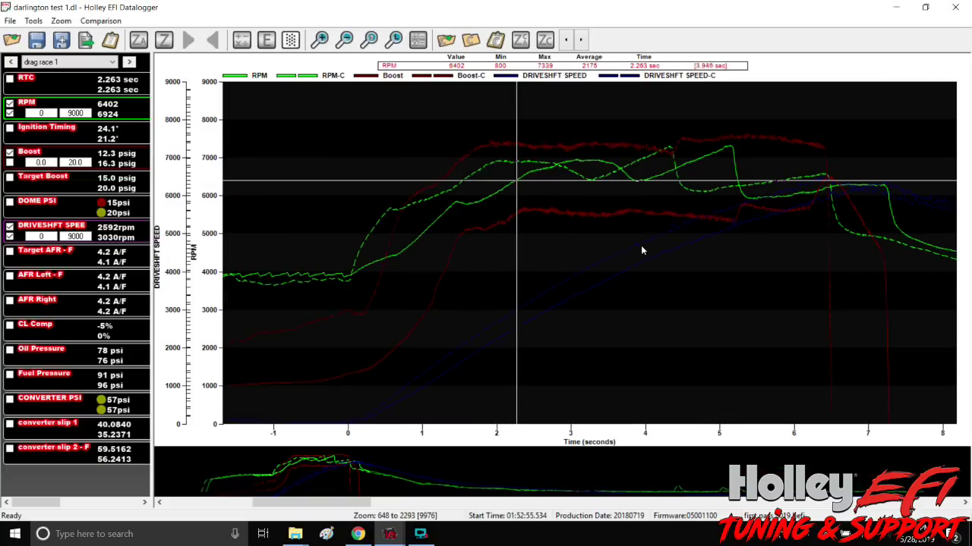
Step: Style DRIVESHFT SPEED as a thick solid line and DRIVESHFT SPEED-C as dashed
double_click(573, 251)
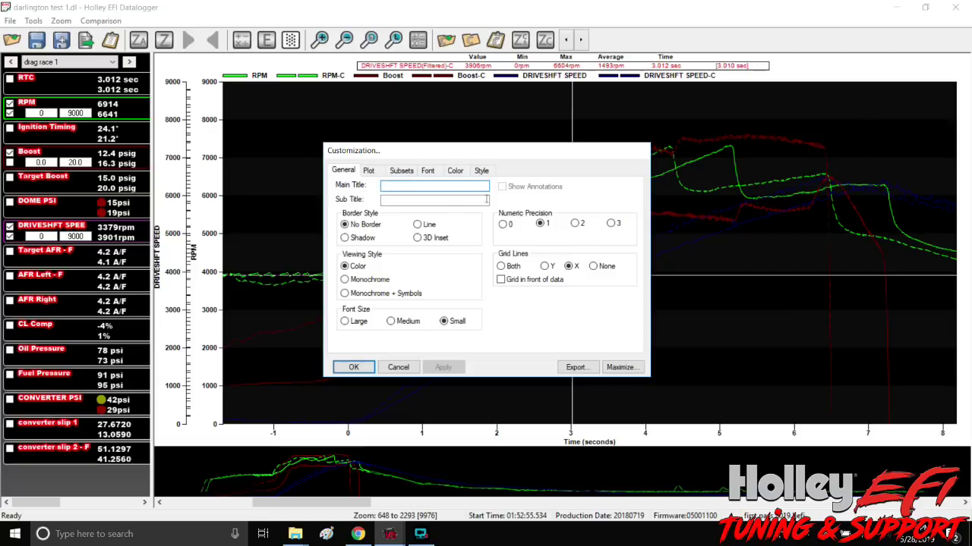
click(481, 171)
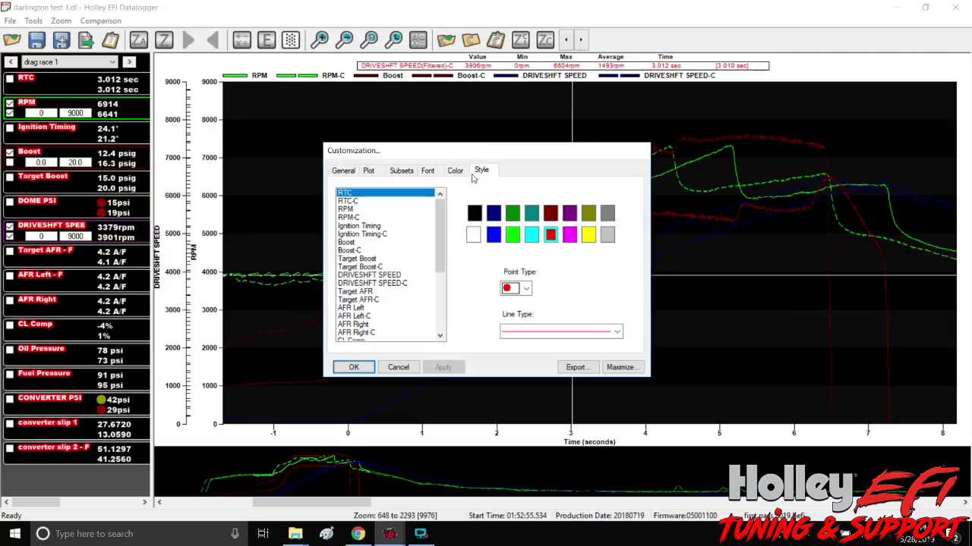
click(346, 277)
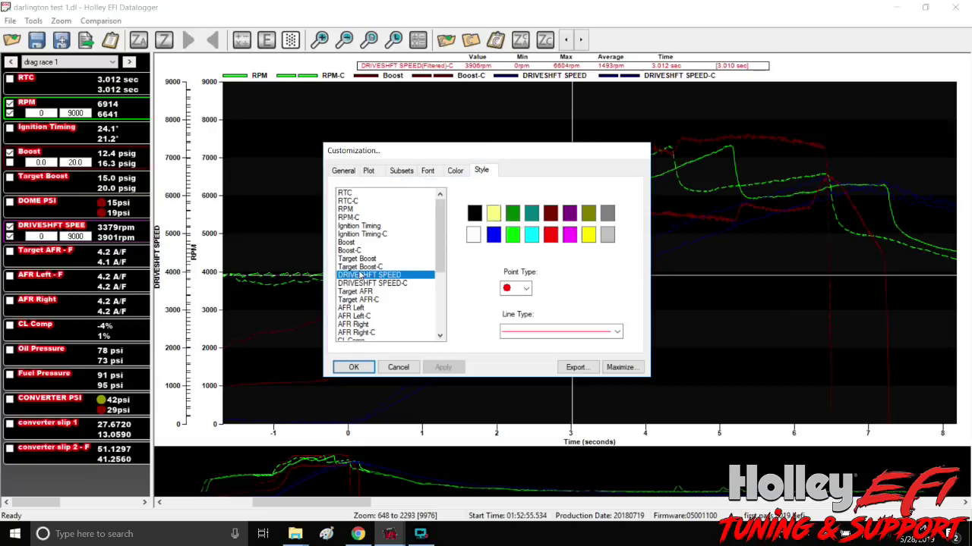
click(535, 337)
click(561, 82)
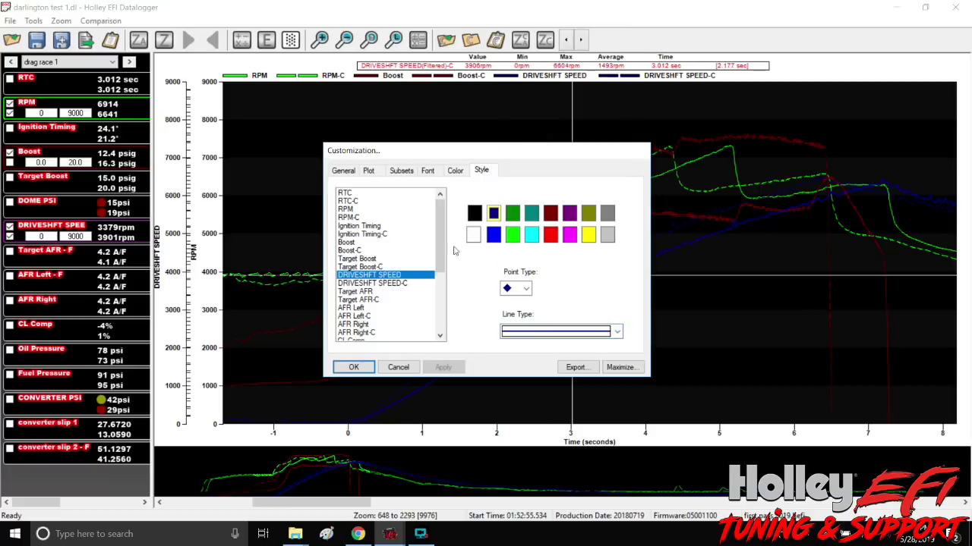
click(365, 283)
click(562, 332)
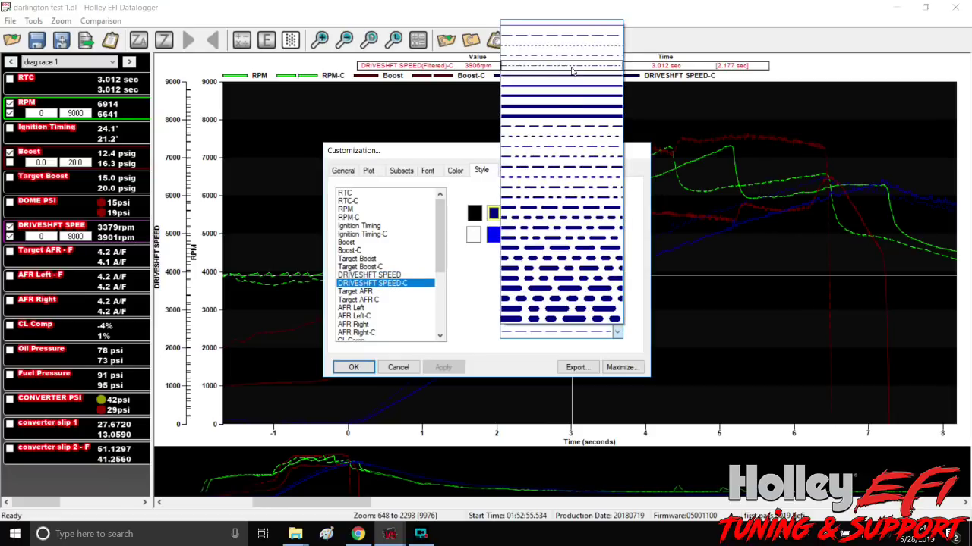
click(561, 127)
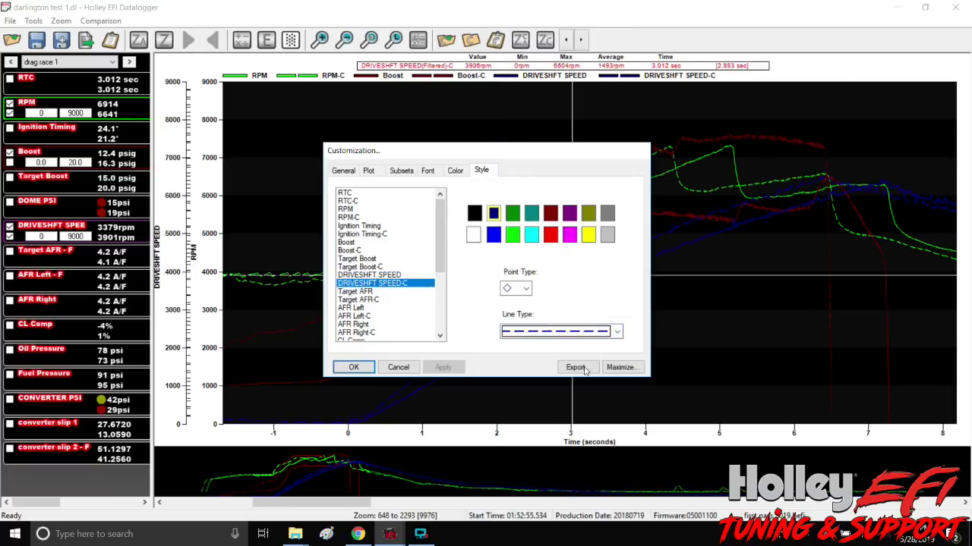
click(355, 367)
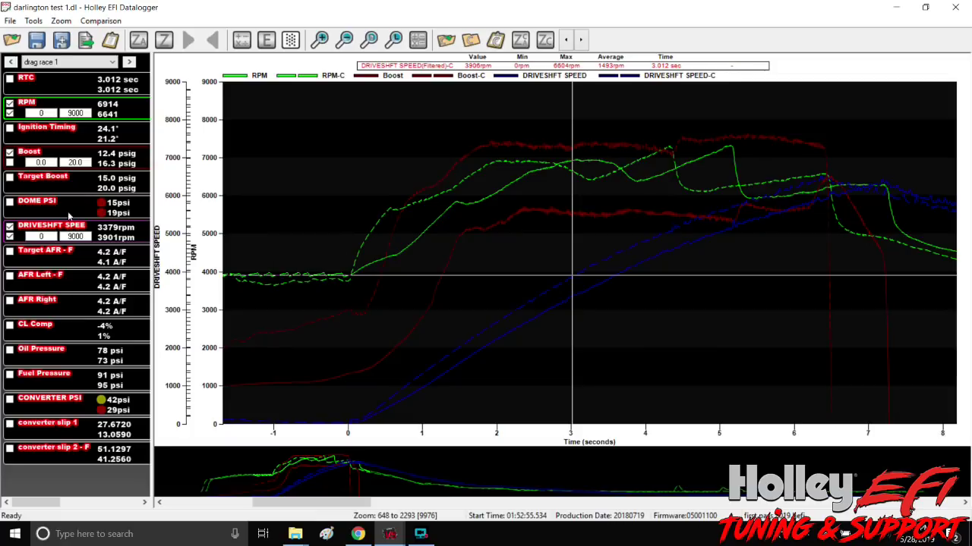
Step: Hide Boost and step the readout crosshair to 6.349 seconds on the RPM and driveshaft traces
click(10, 154)
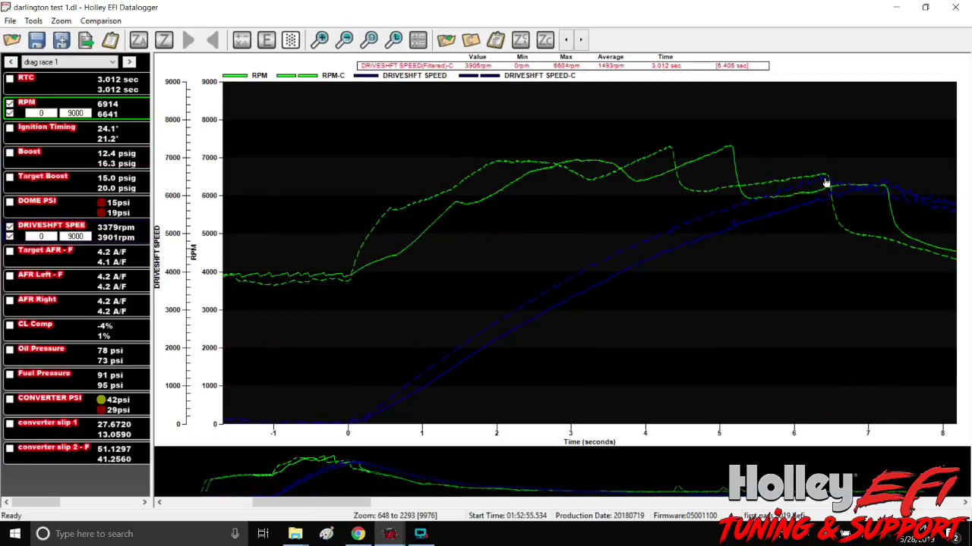
click(810, 155)
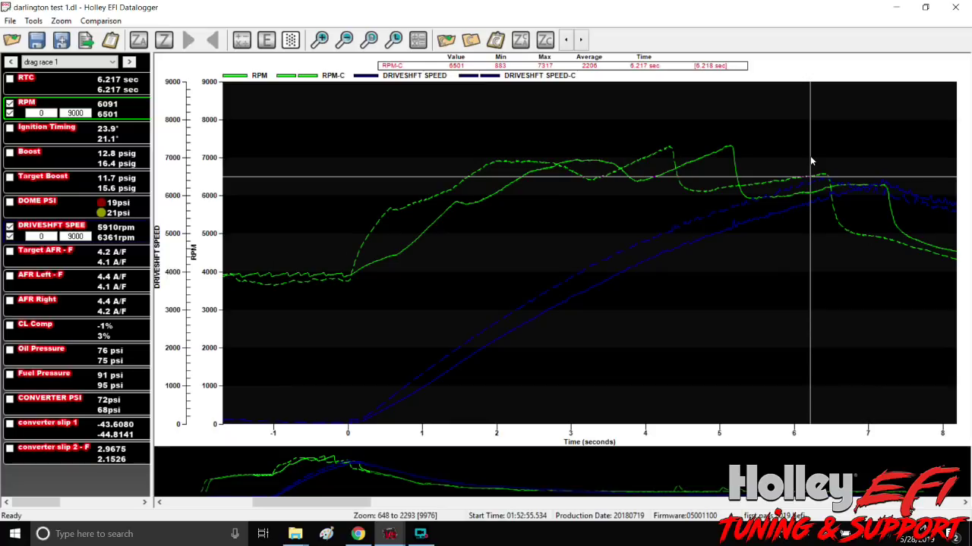
key(Right)
key(Right)
key(Right)
key(Right)
key(Right)
key(Right)
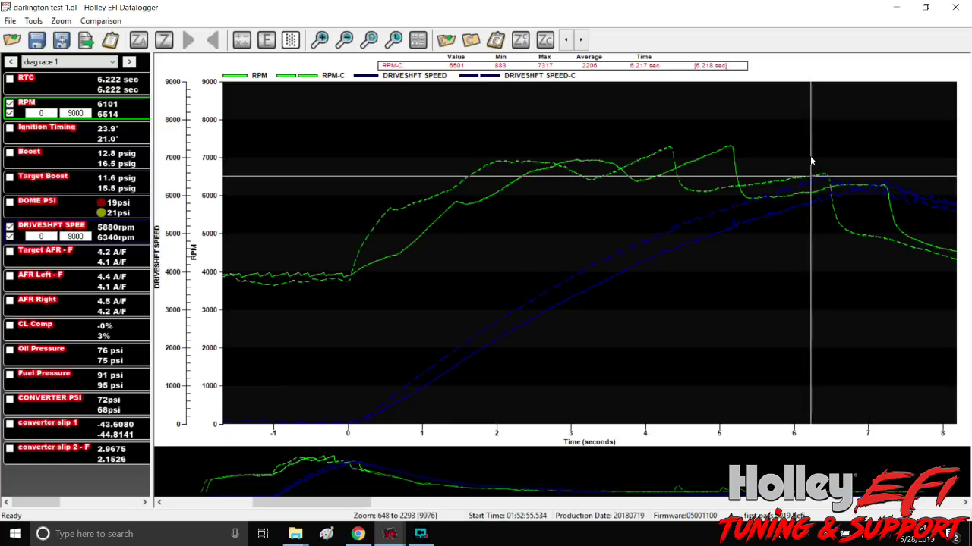
key(Right)
key(Right)
key(Right)
key(Right)
key(Right)
key(Right)
key(Right)
key(Right)
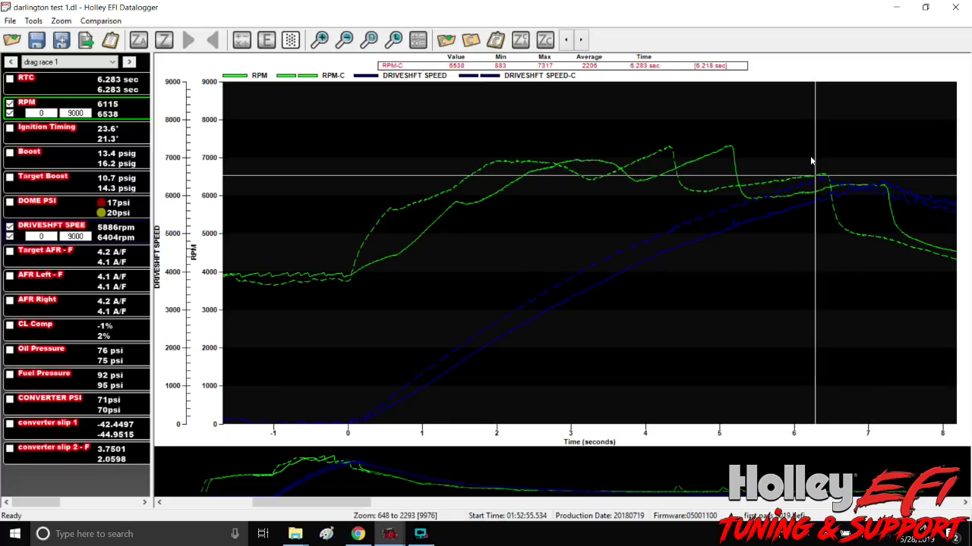
key(Right)
key(Right)
key(Right)
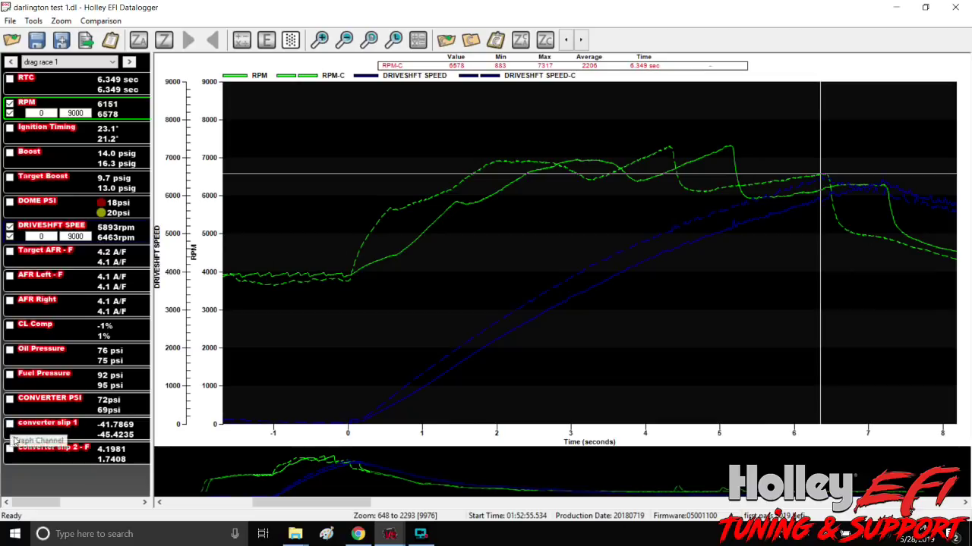
Step: Swap DRIVESHFT SPEED for converter slip 2 on the graph and open Math Channel Setup
click(9, 226)
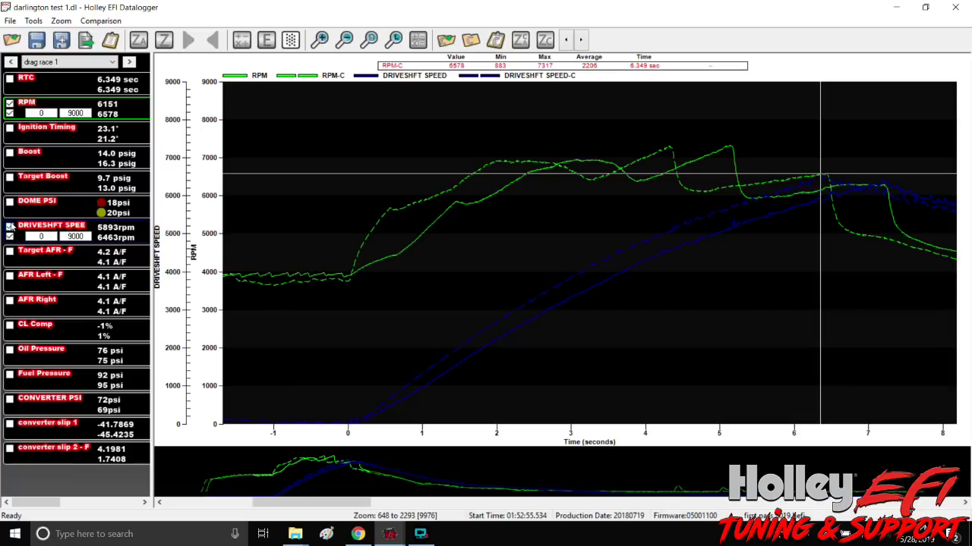
click(9, 451)
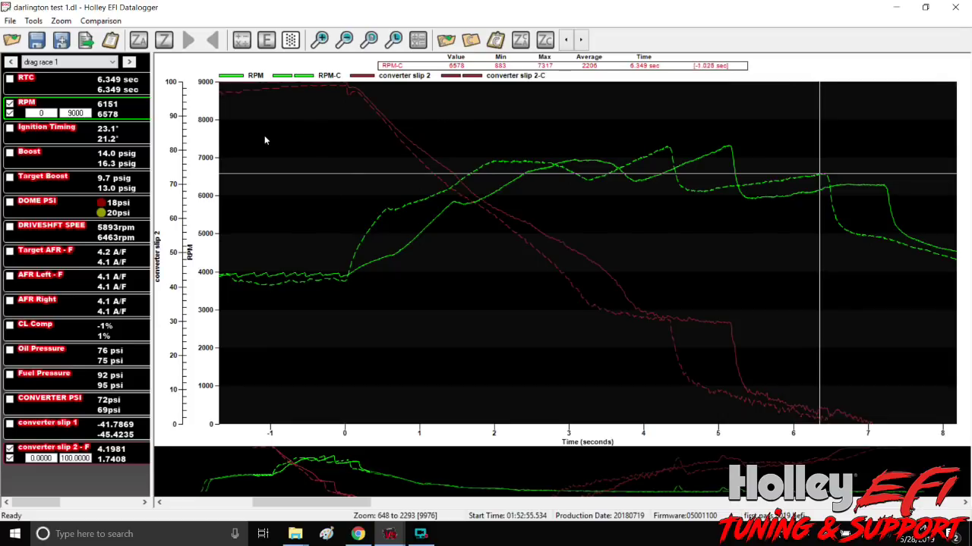
click(239, 41)
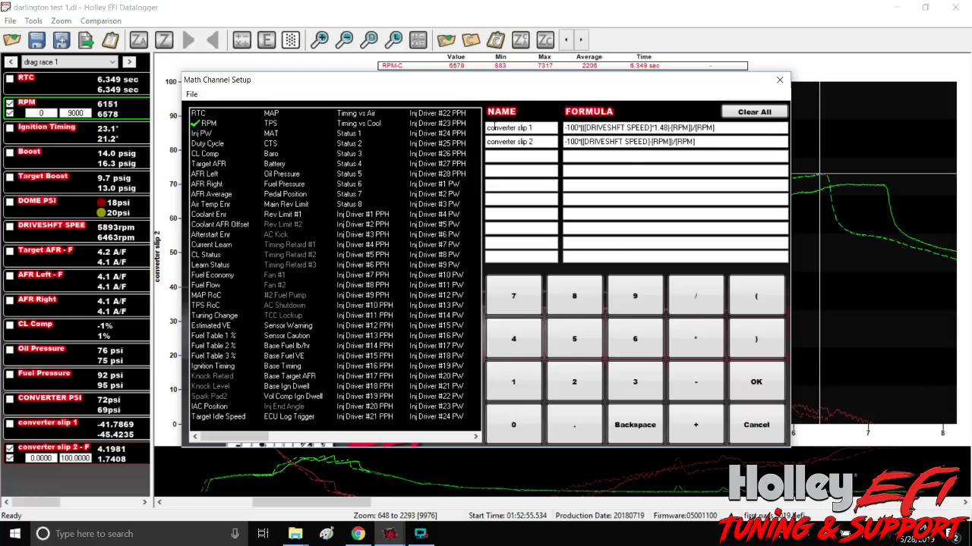
Step: Start a trial math channel named 'converter slip hi' with a formula beginning -1(
click(522, 156)
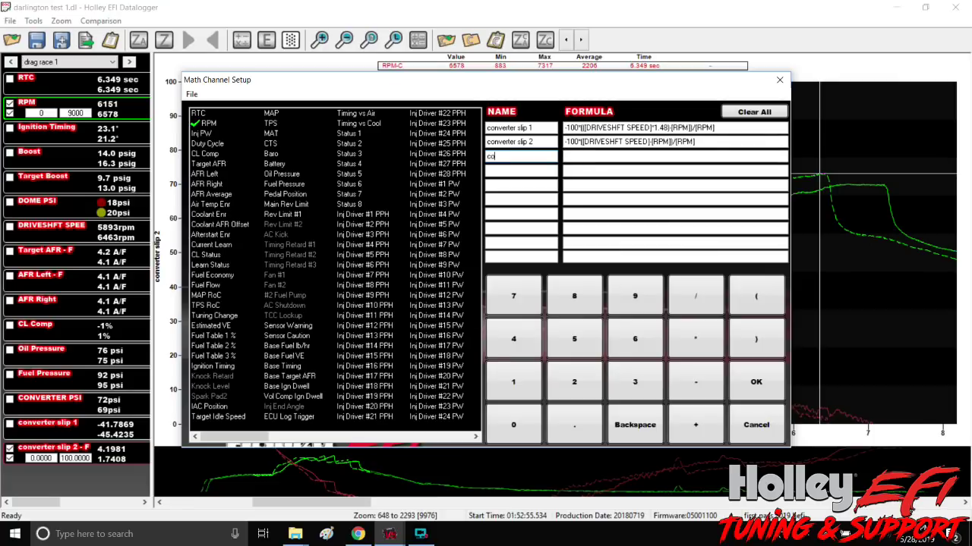
text(converter s)
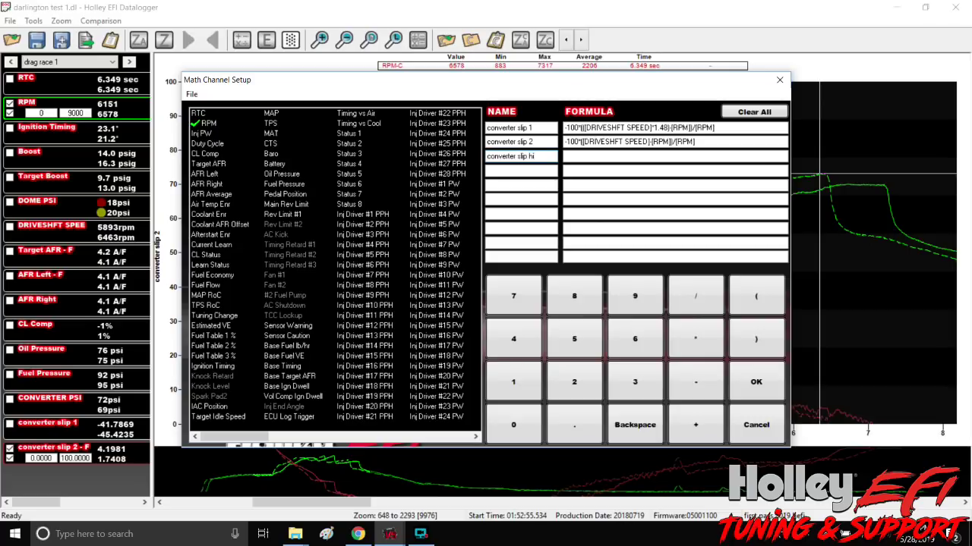
text(lip hi)
click(580, 155)
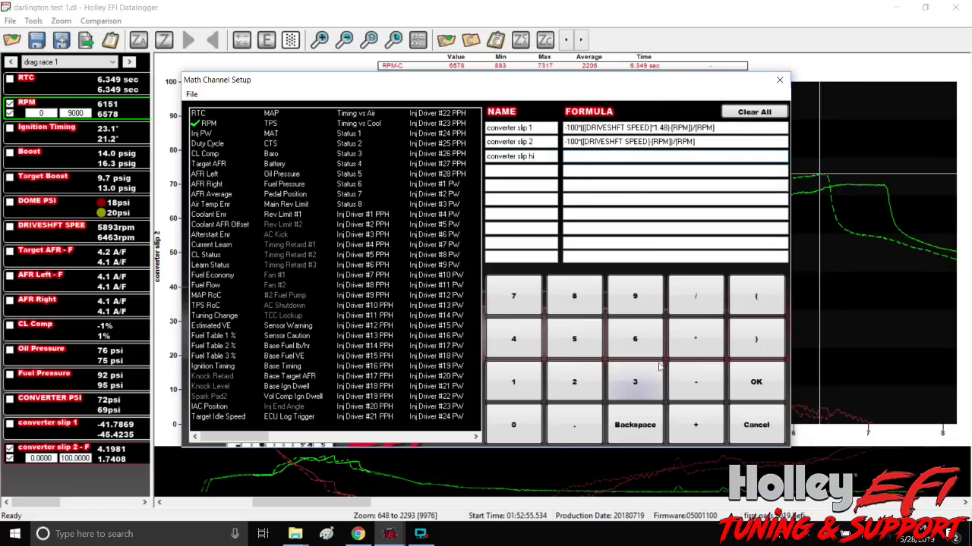
click(706, 390)
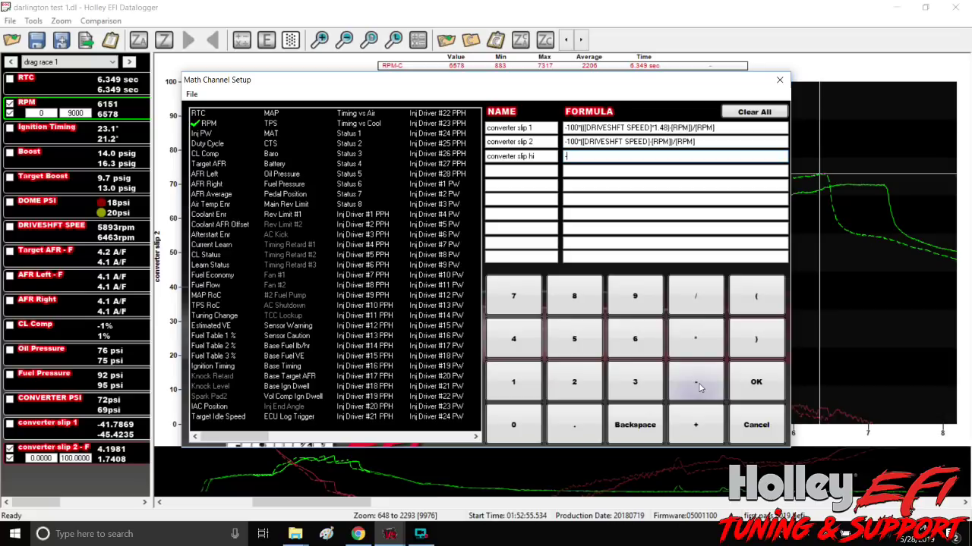
click(504, 373)
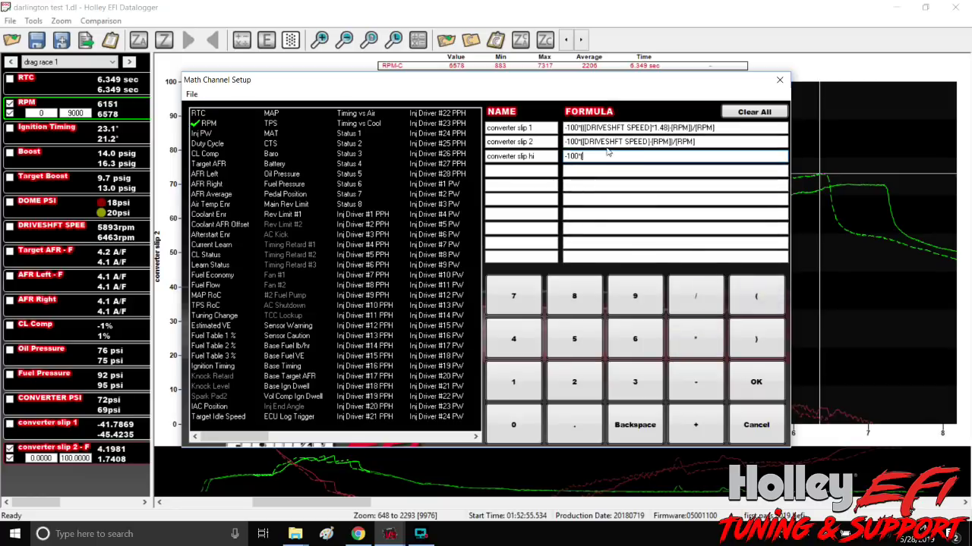
text(()
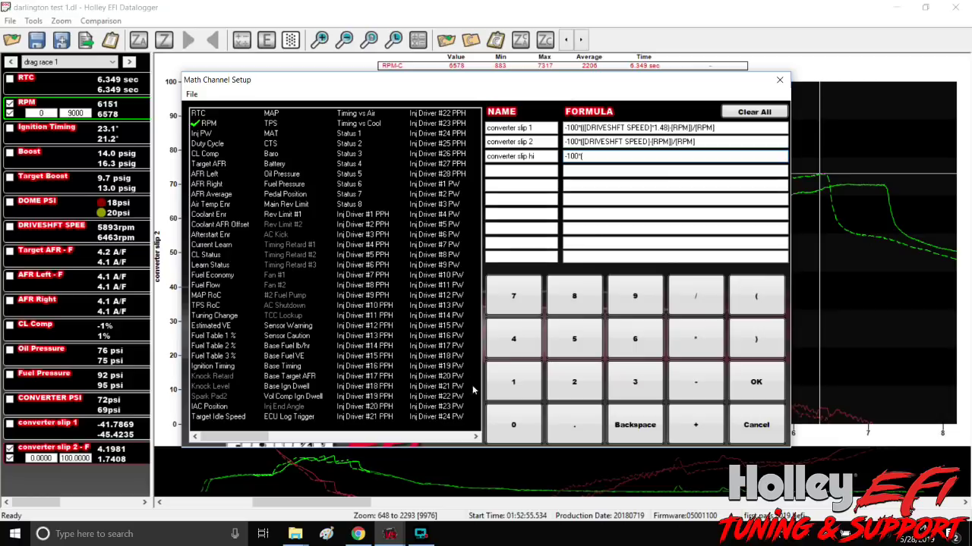
drag(476, 438, 476, 437)
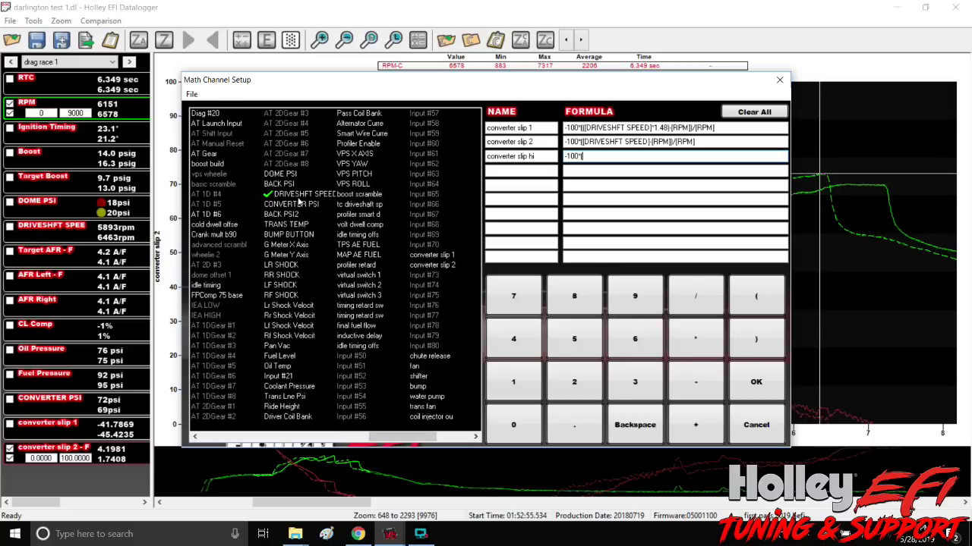
Step: Complete the formula as DRIVESHFT SPEED minus RPM, bracketed and divided by RPM
double_click(302, 195)
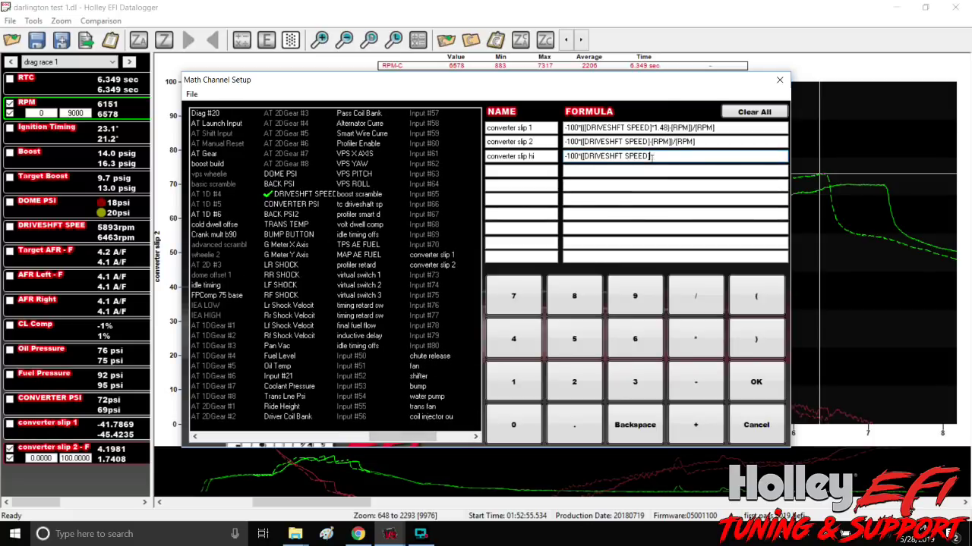
click(696, 386)
drag(396, 439, 225, 439)
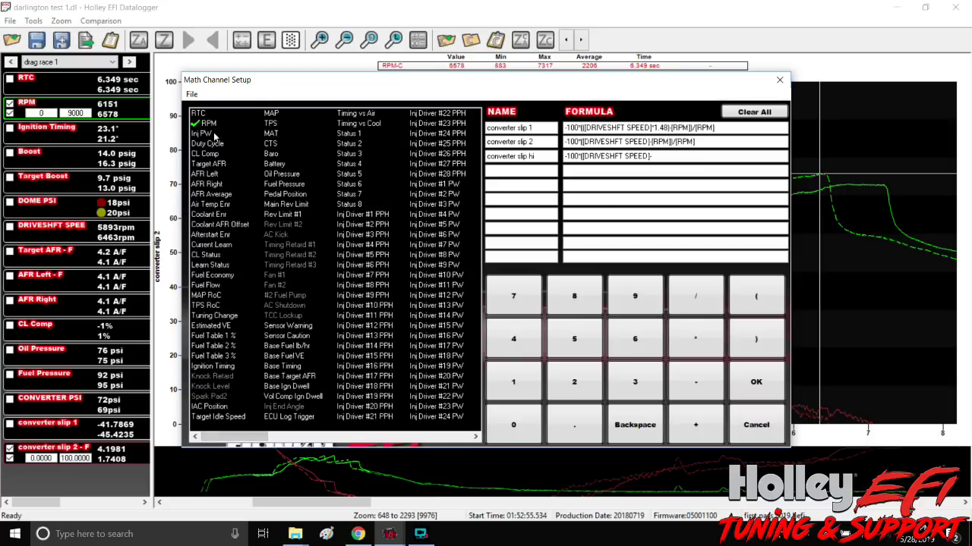
double_click(208, 123)
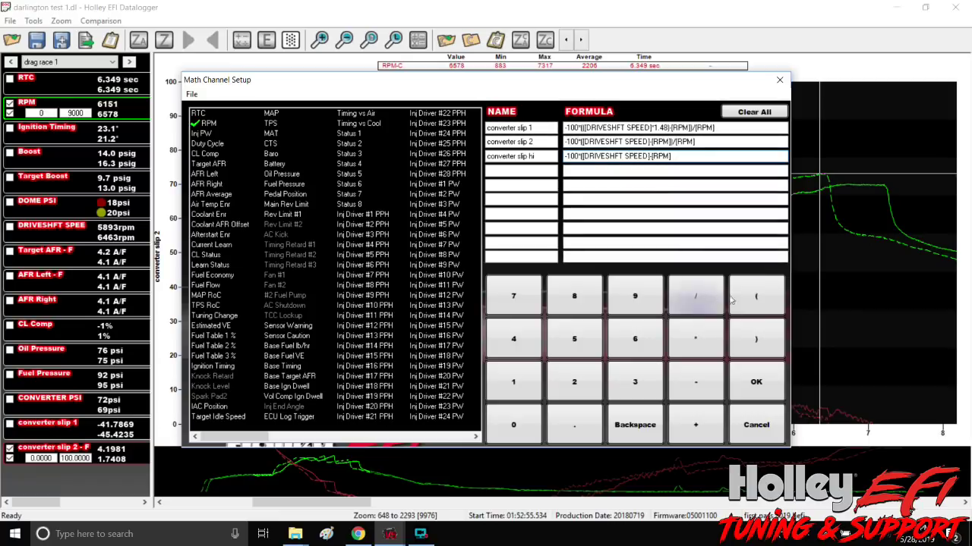
click(761, 339)
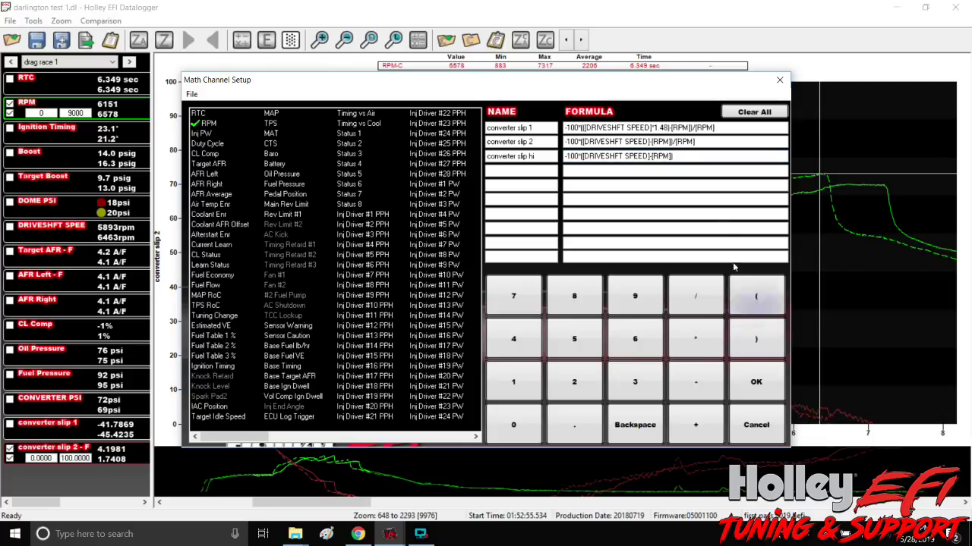
click(699, 298)
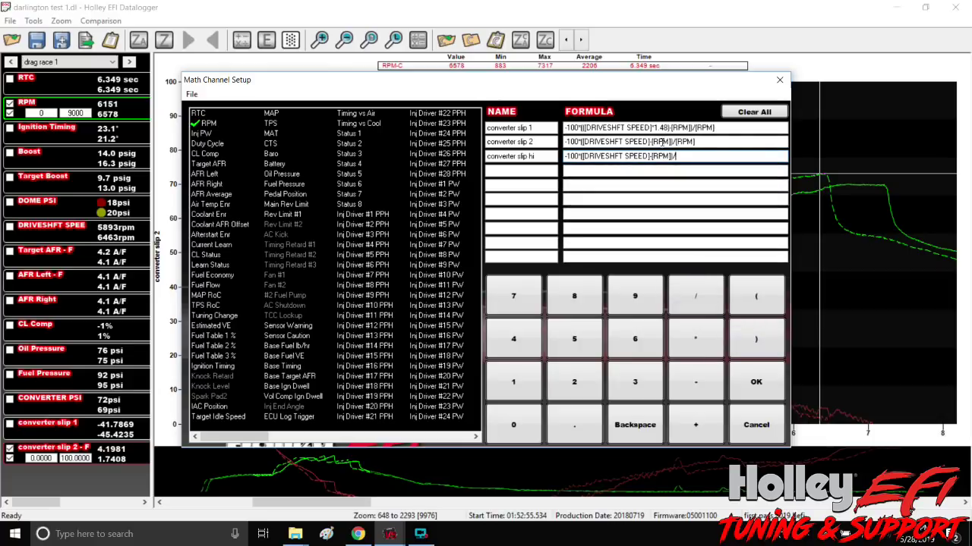
double_click(215, 127)
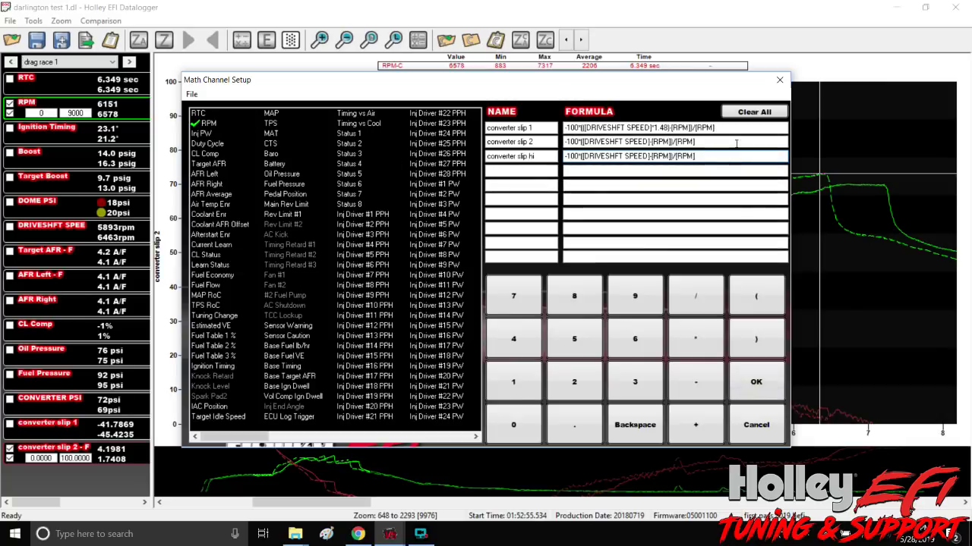
Step: Clear the trial channel's formula and name, accept, and decline saving the log config
drag(695, 156, 563, 156)
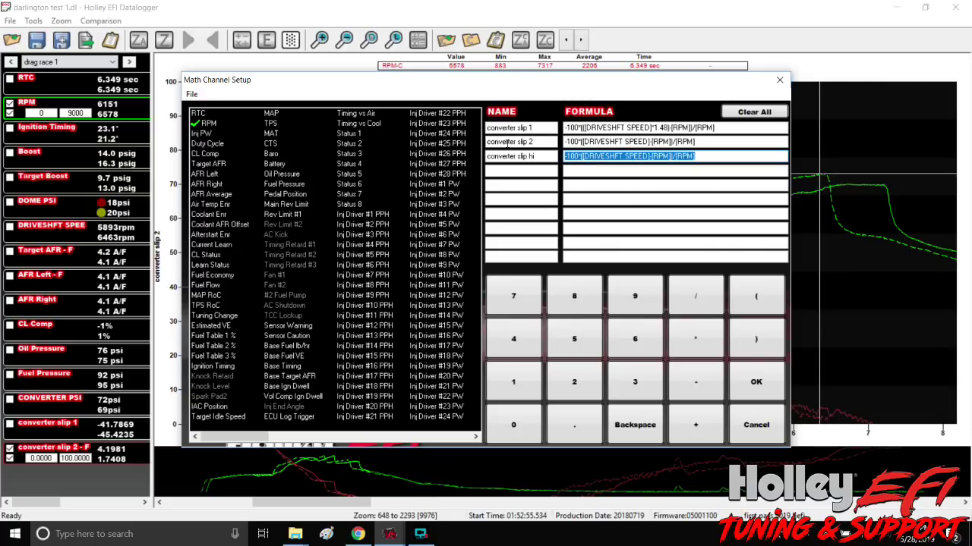
key(BackSpace)
drag(534, 155, 482, 155)
key(BackSpace)
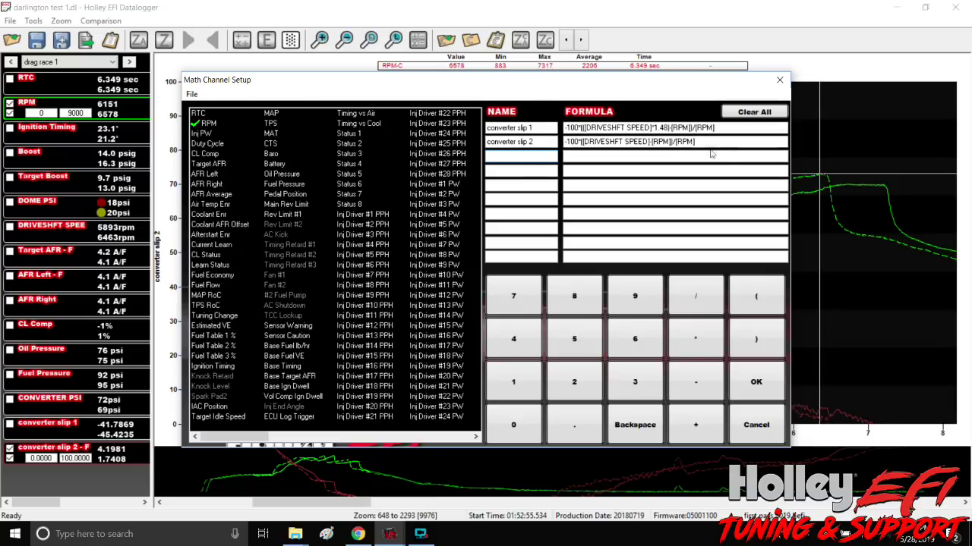
click(757, 385)
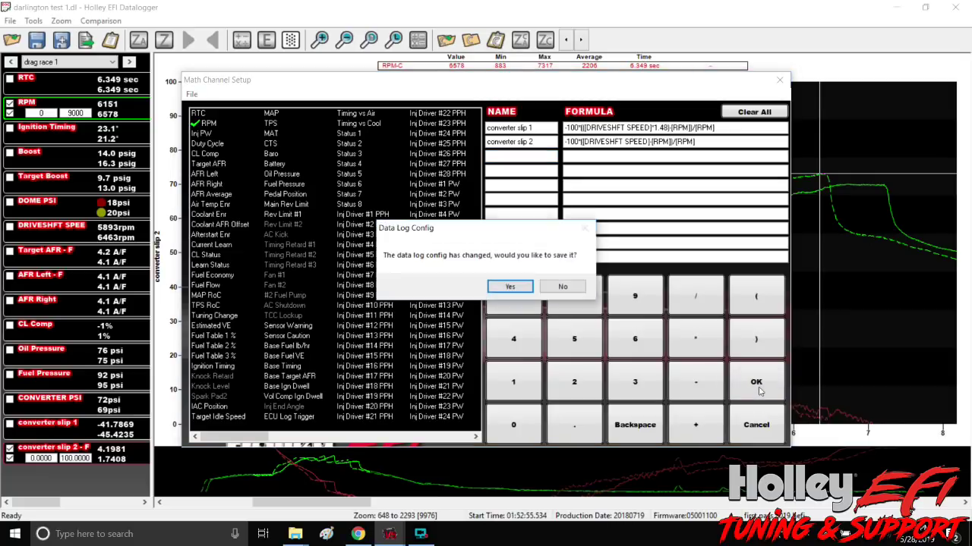
click(565, 286)
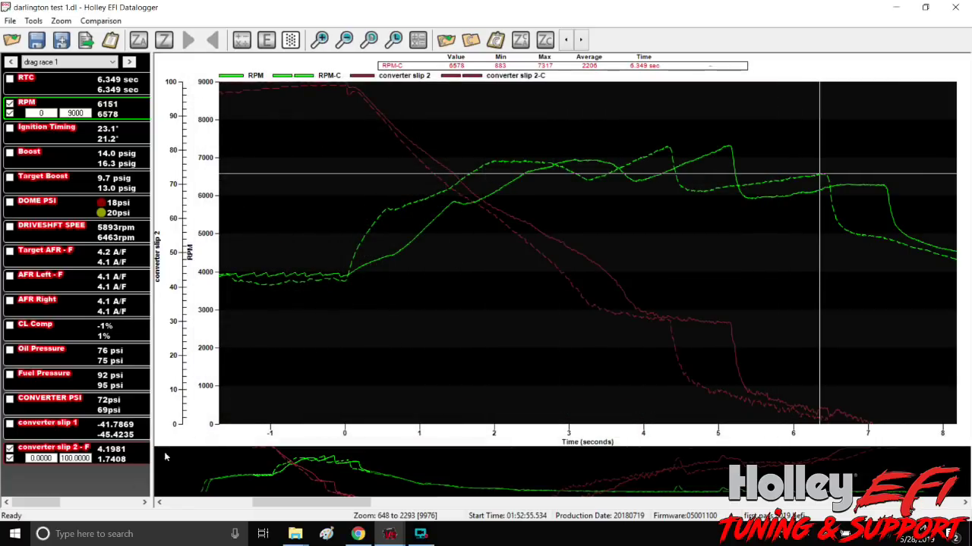
Step: Add converter slip 1 to the drag race 1 graph setup and show the configuration file options
click(266, 39)
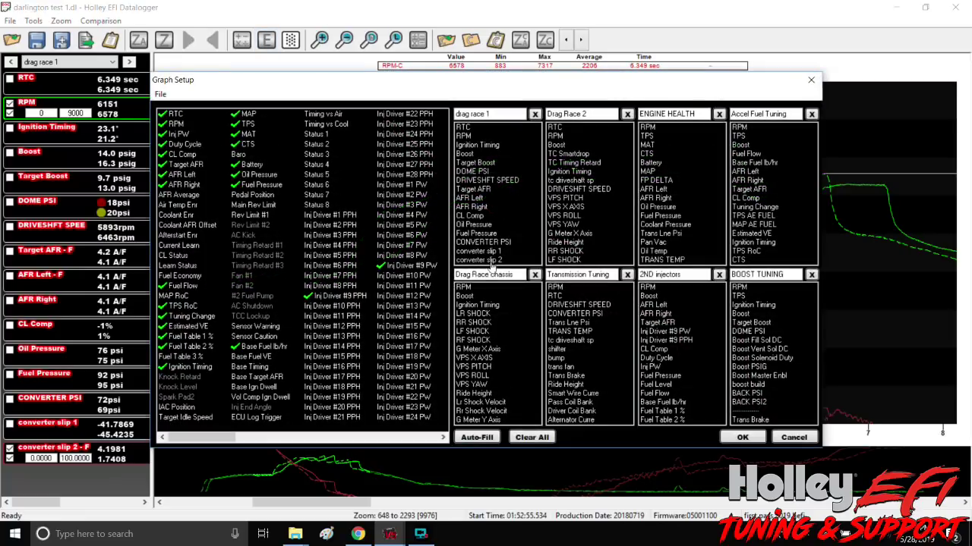
click(442, 437)
click(443, 437)
click(443, 438)
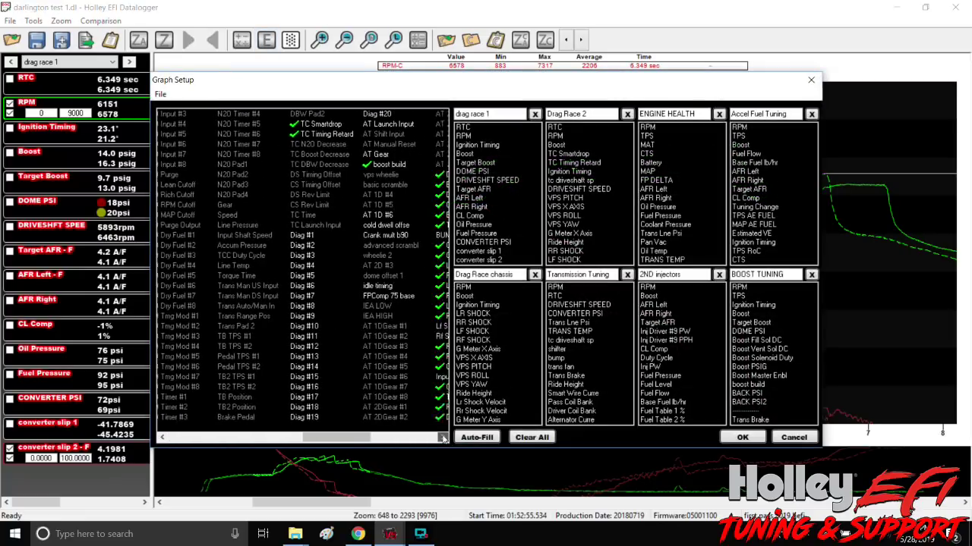
click(442, 437)
click(443, 438)
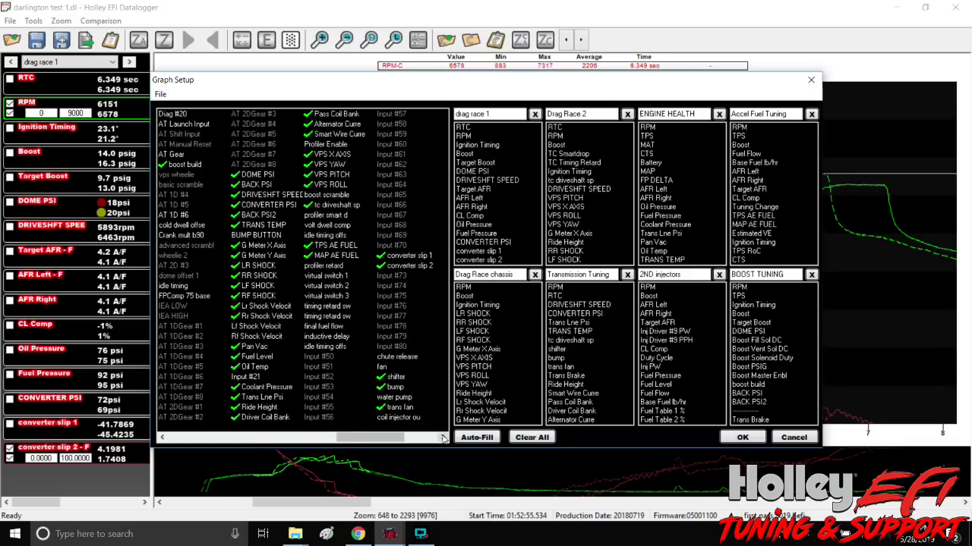
click(442, 438)
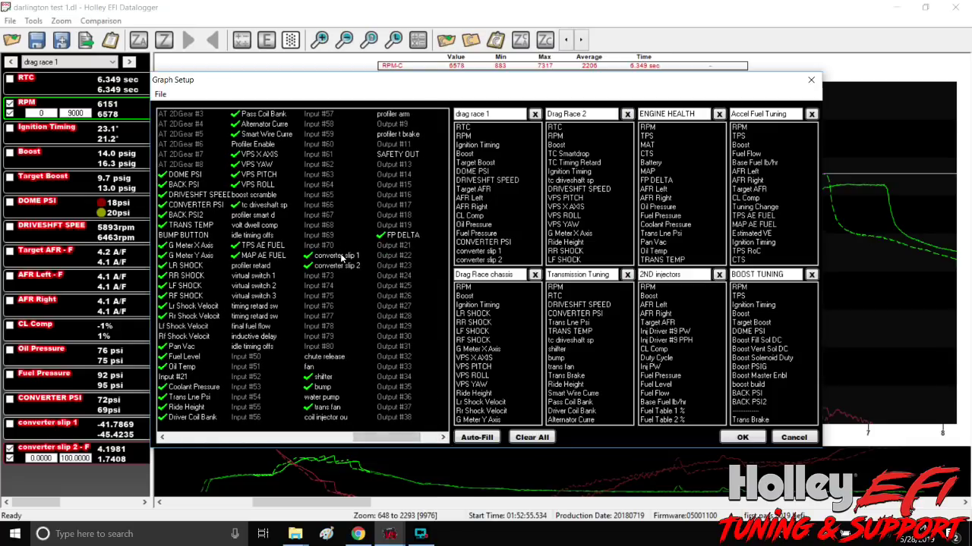
drag(338, 258, 480, 252)
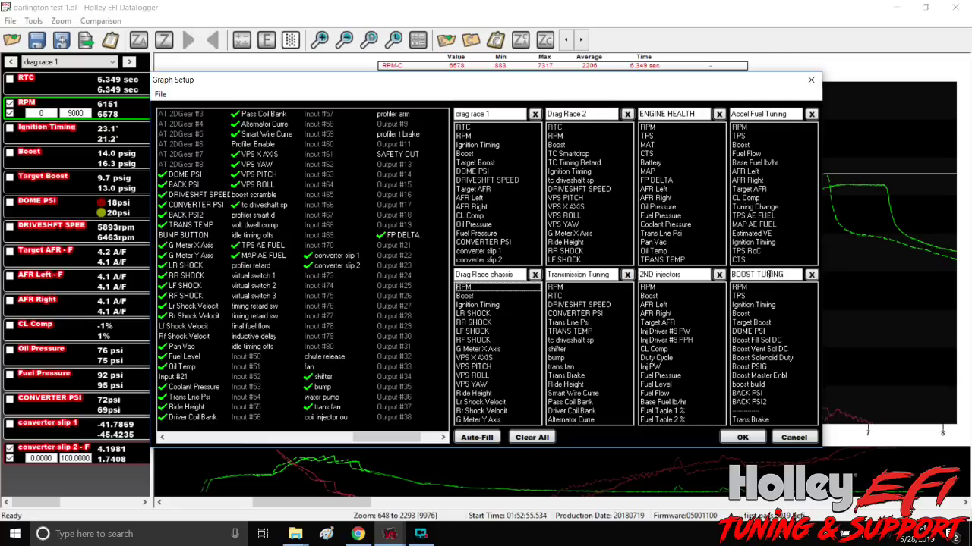
click(742, 438)
click(162, 95)
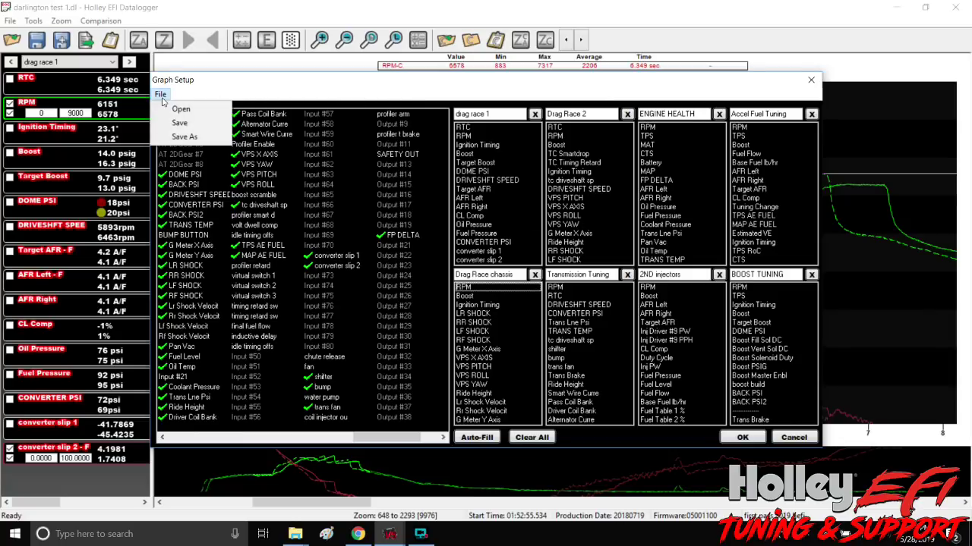
Step: Save the graph configuration under the new name 'devin 2'
click(184, 137)
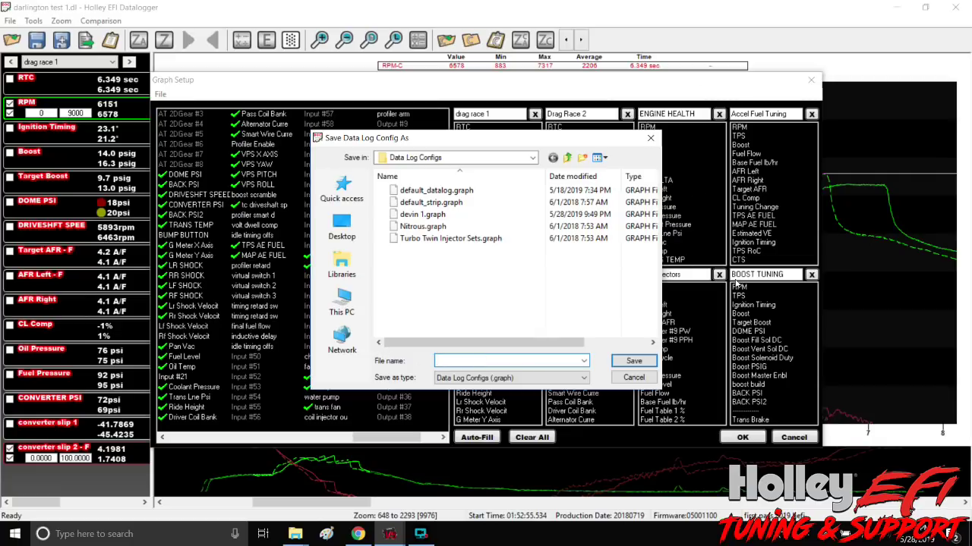
text(devin 2)
click(631, 361)
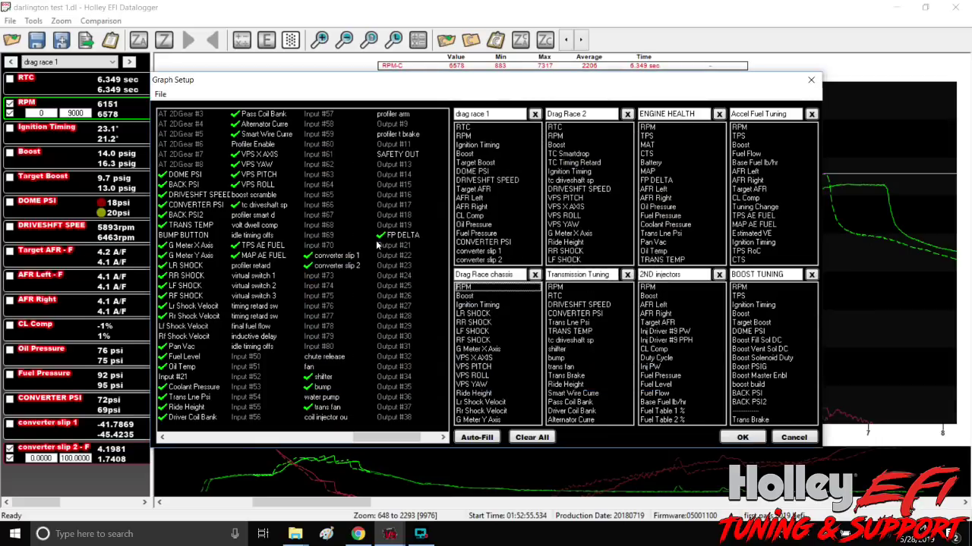
Step: Load the saved Turbo Twin Injector Sets graph config
click(160, 95)
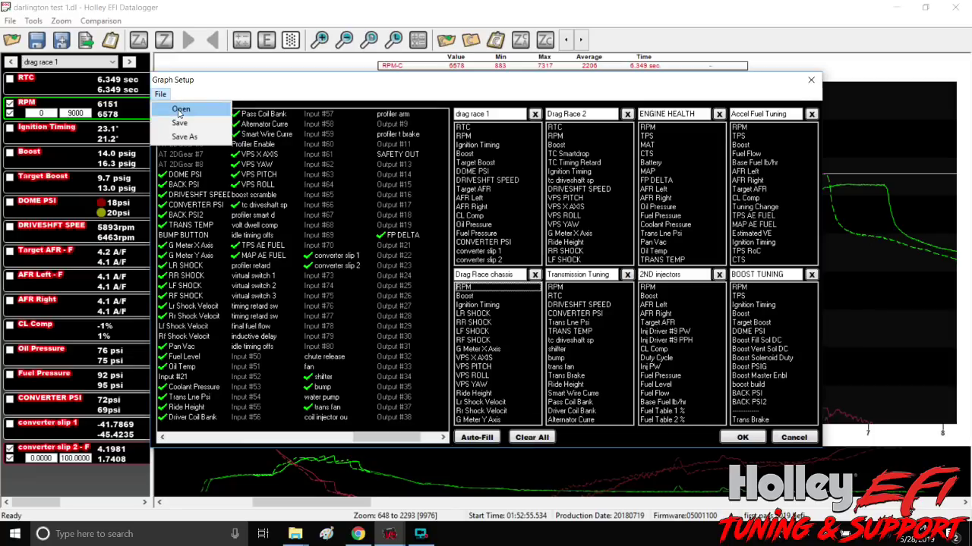
click(180, 110)
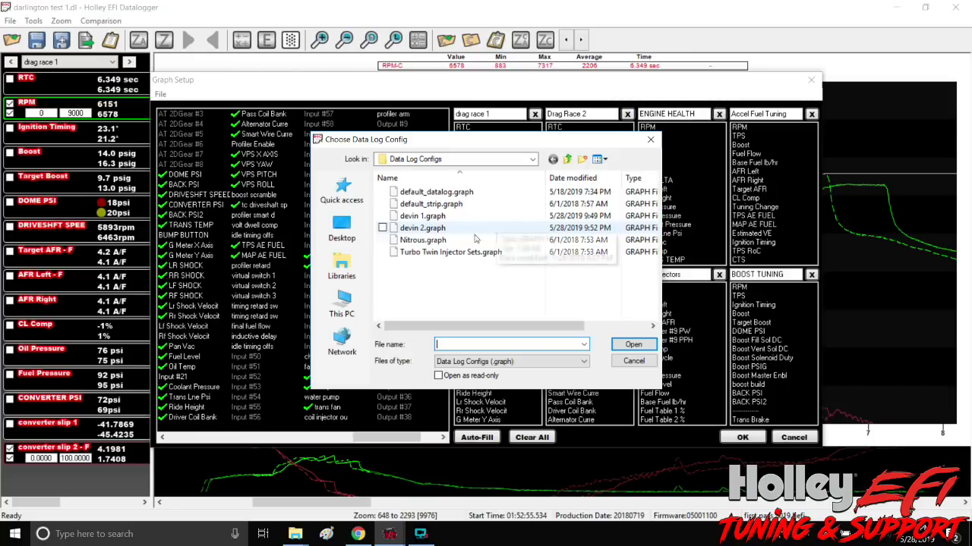
click(448, 254)
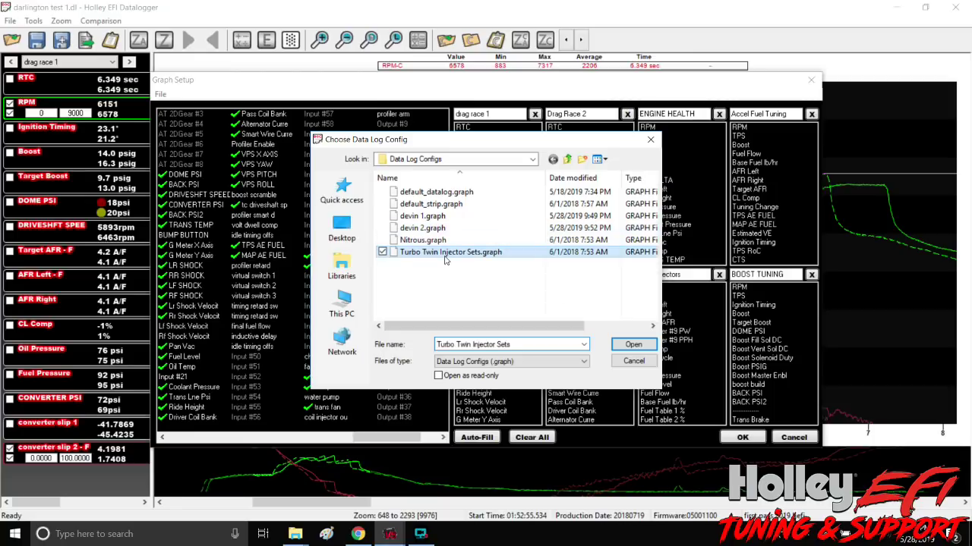
click(632, 346)
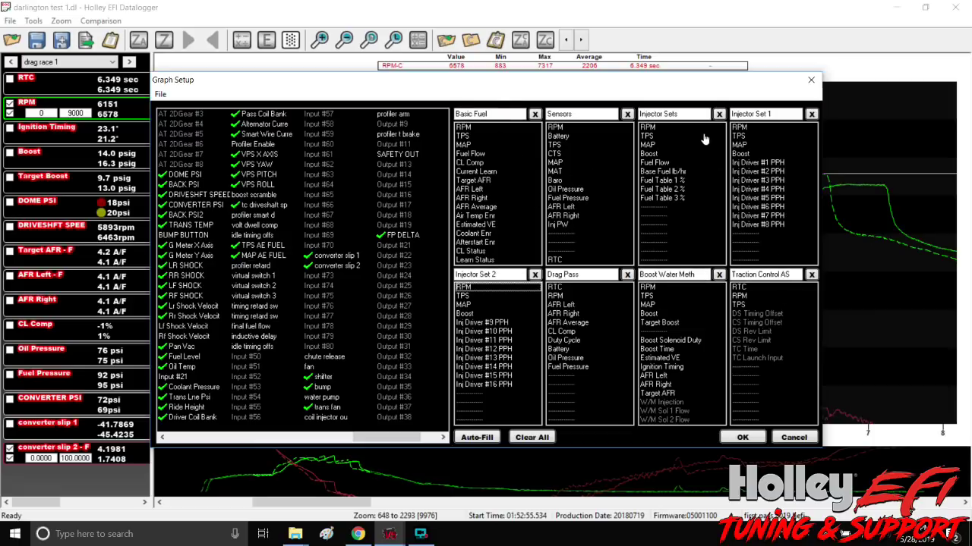
Step: Load the devin 1.graph config and apply it to show overlaid RPM and converter slip 2
click(160, 97)
click(175, 109)
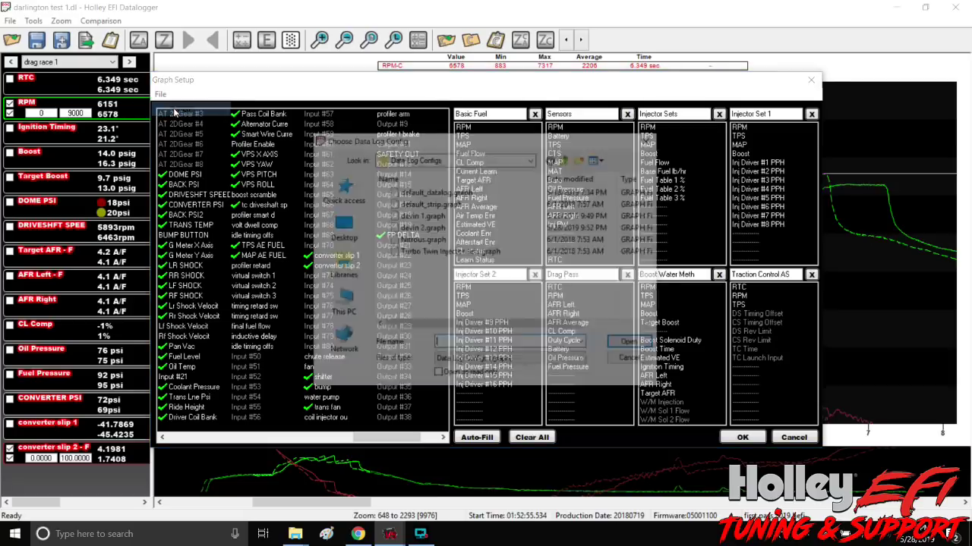
click(423, 216)
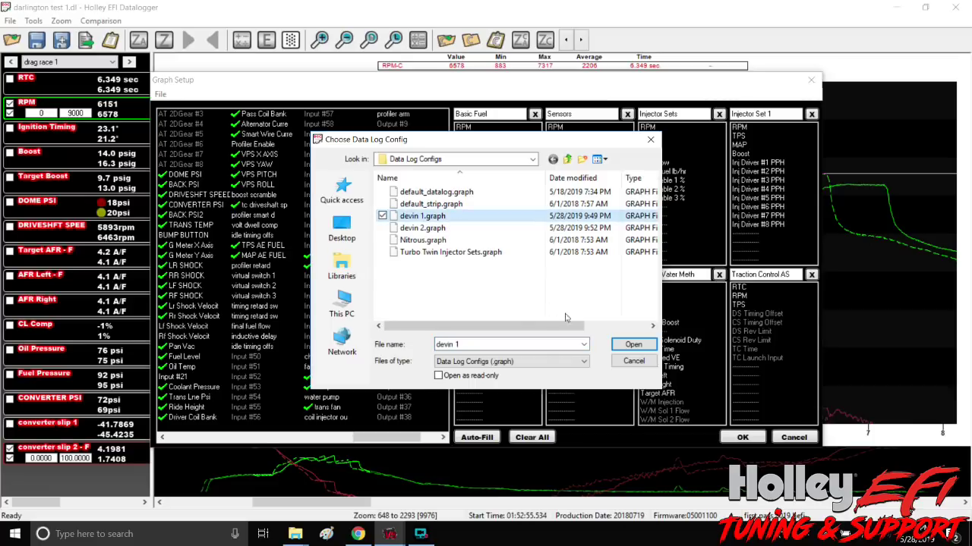
click(633, 345)
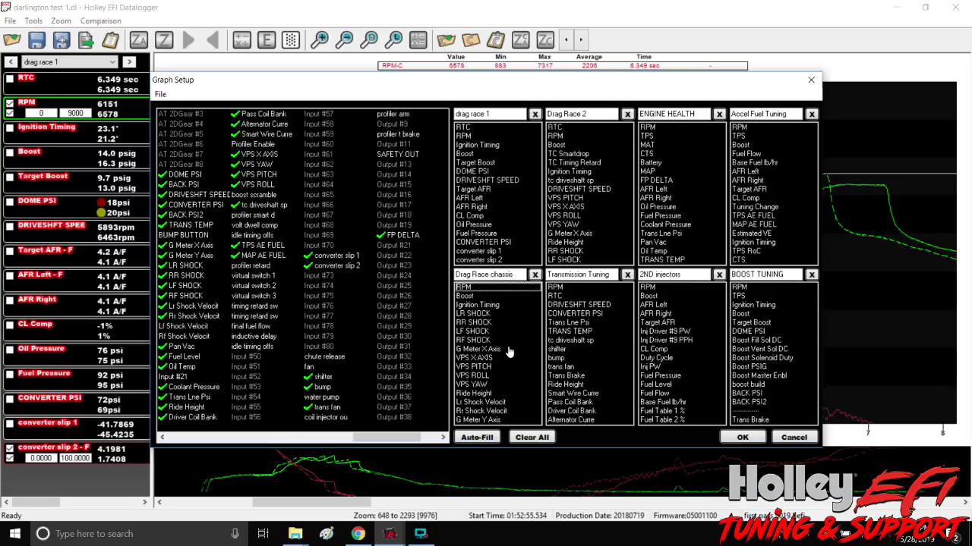
mouse_move(386, 438)
mouse_down()
mouse_move(200, 427)
mouse_move(191, 375)
mouse_up()
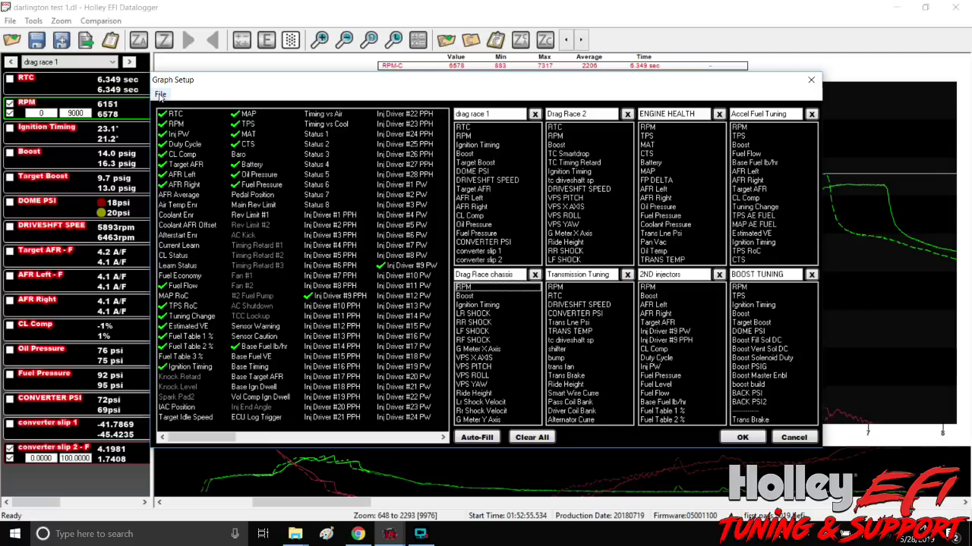
click(743, 437)
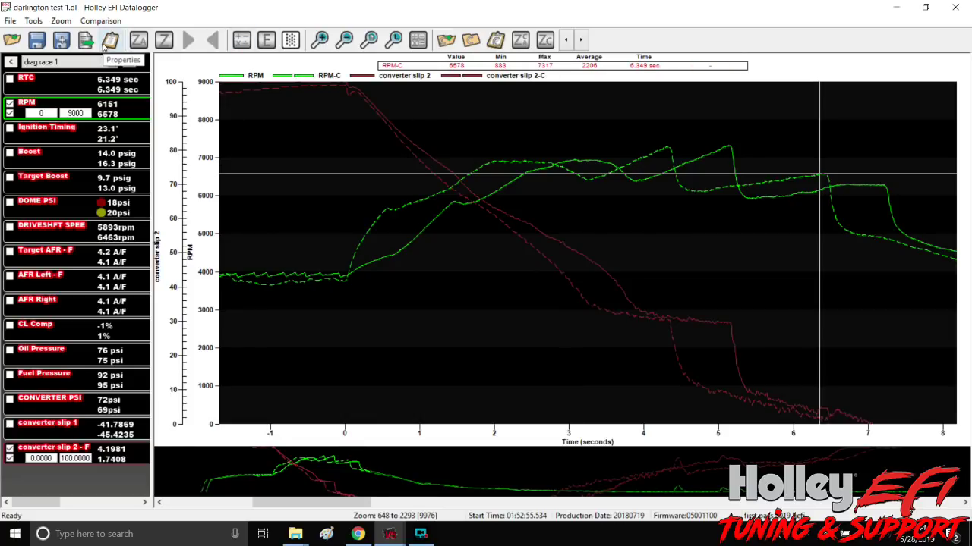
click(111, 39)
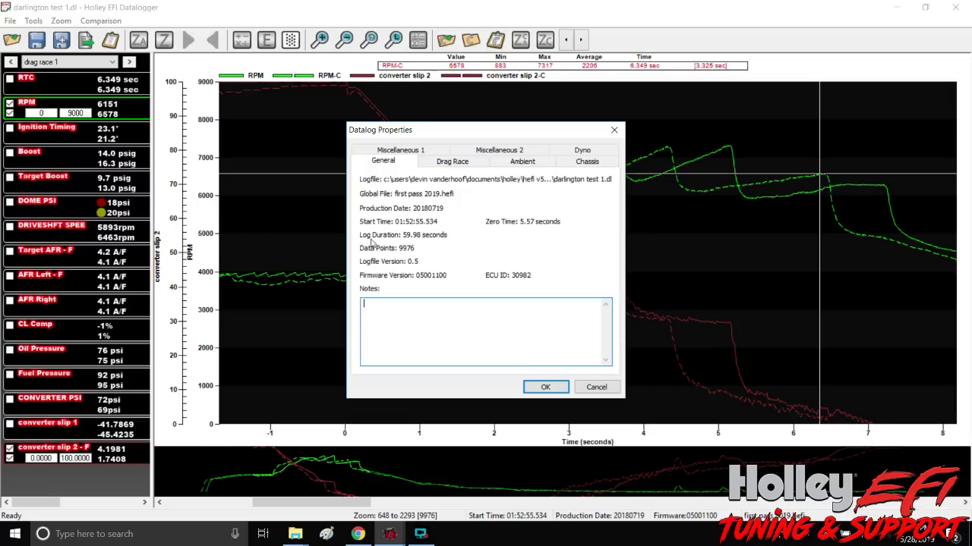
click(450, 162)
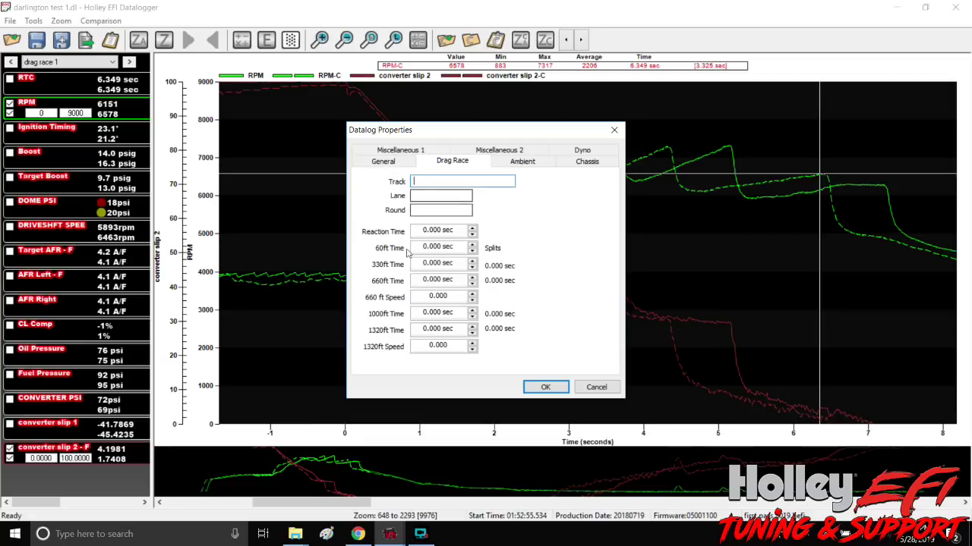
click(521, 162)
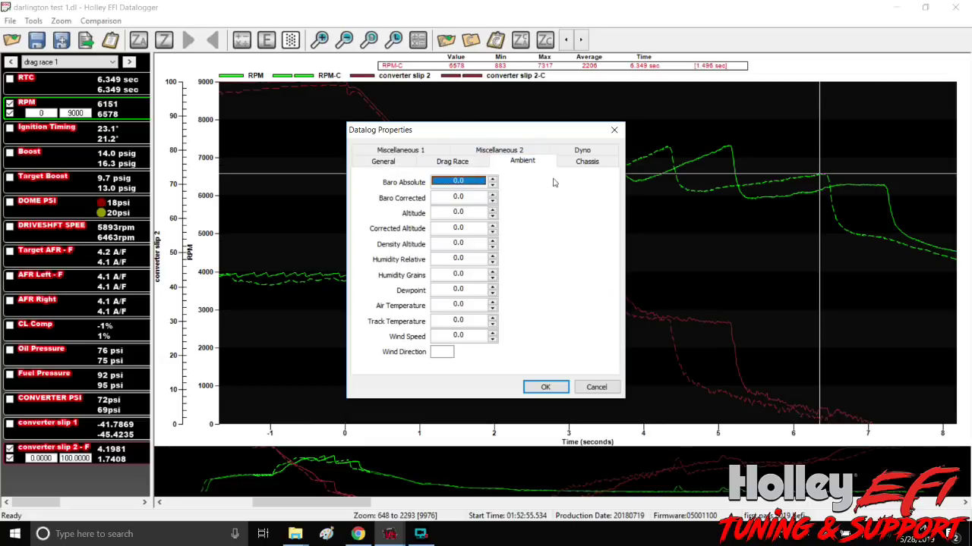
click(578, 163)
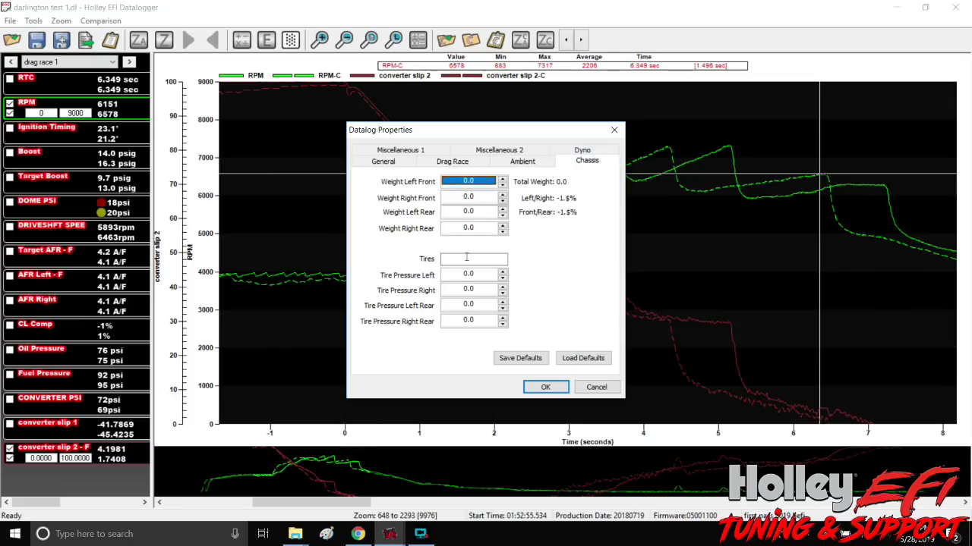
click(579, 150)
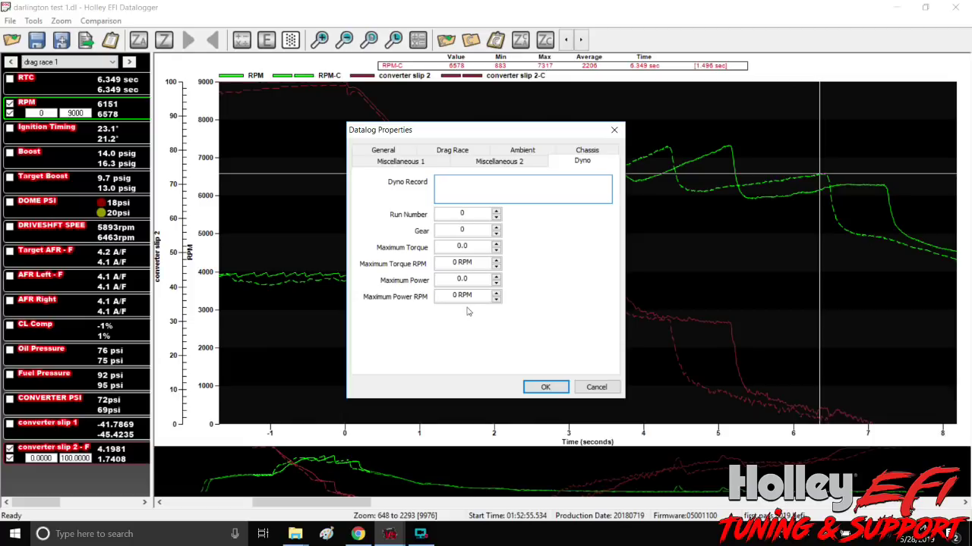
click(501, 161)
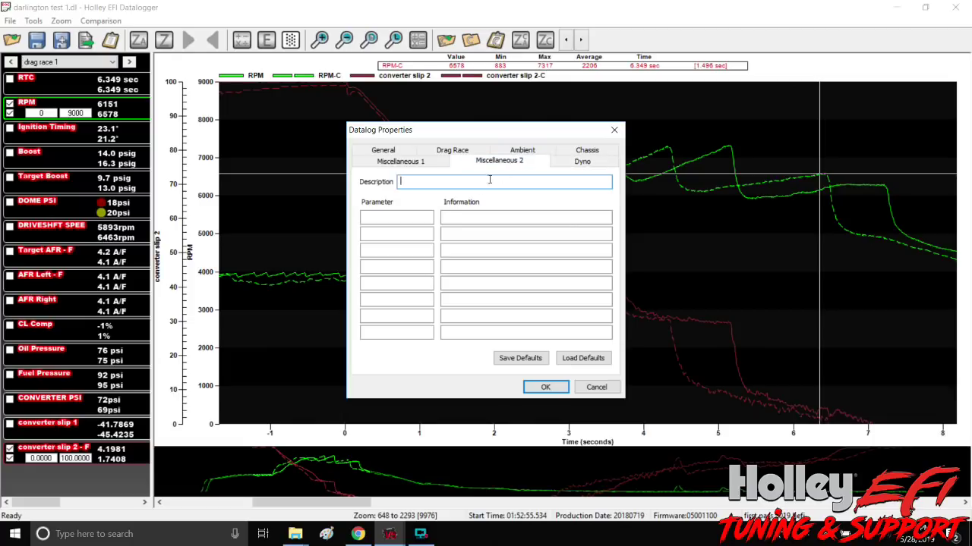
click(402, 162)
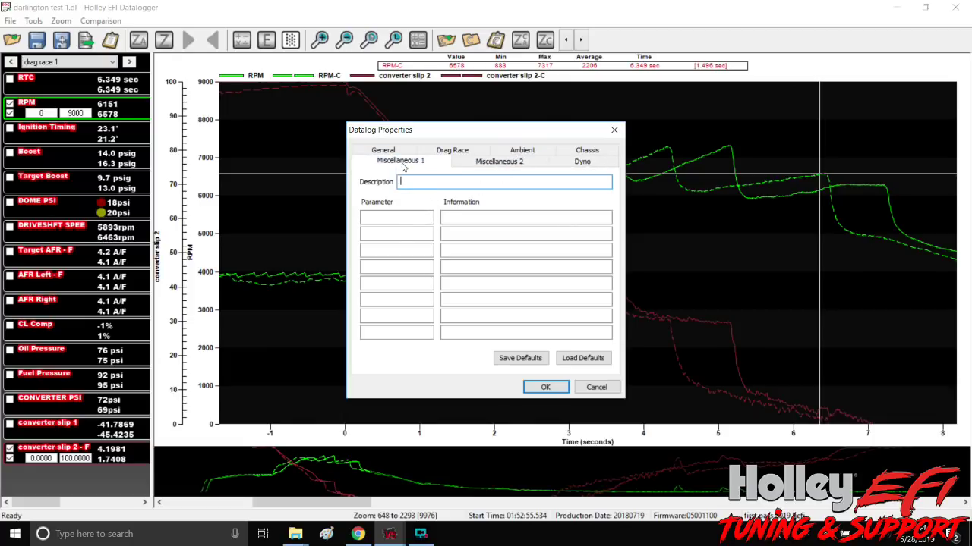
click(402, 218)
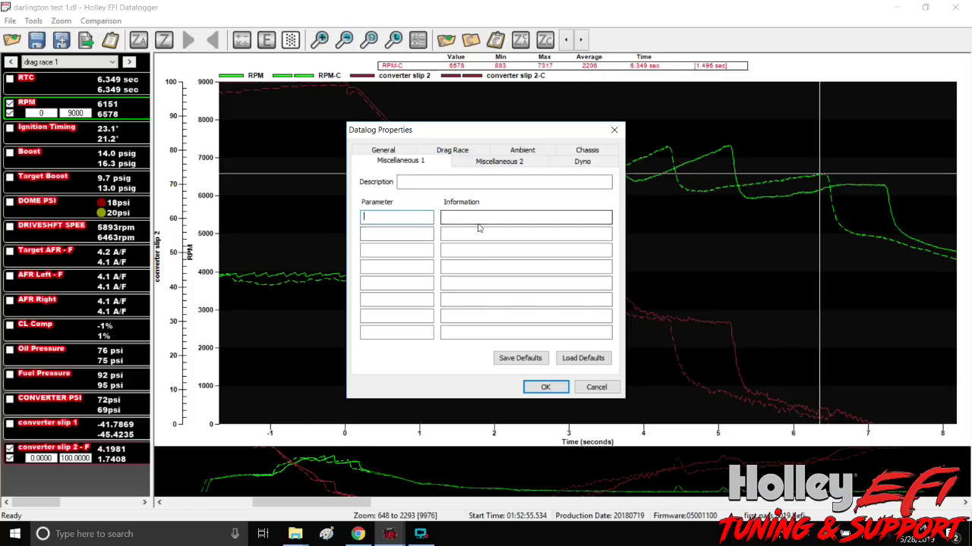
click(525, 215)
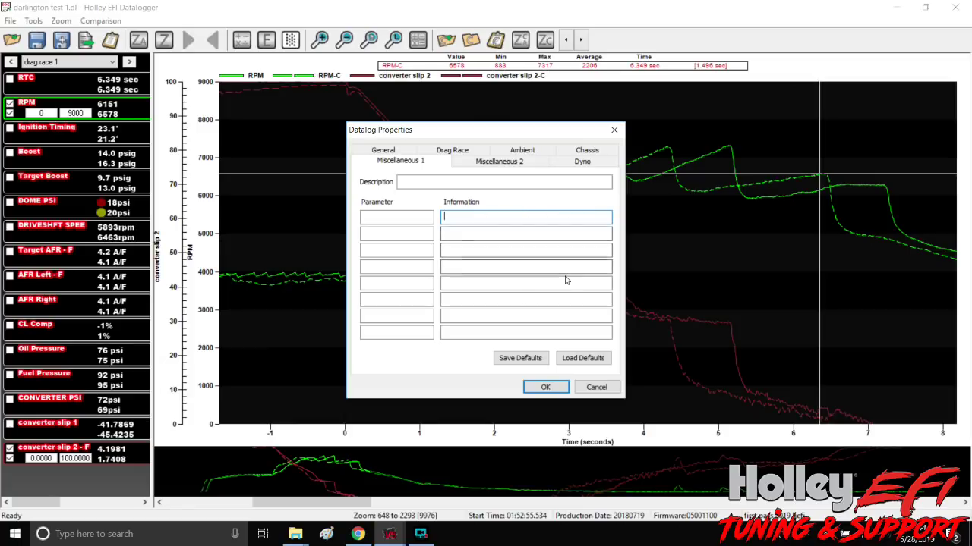
click(548, 387)
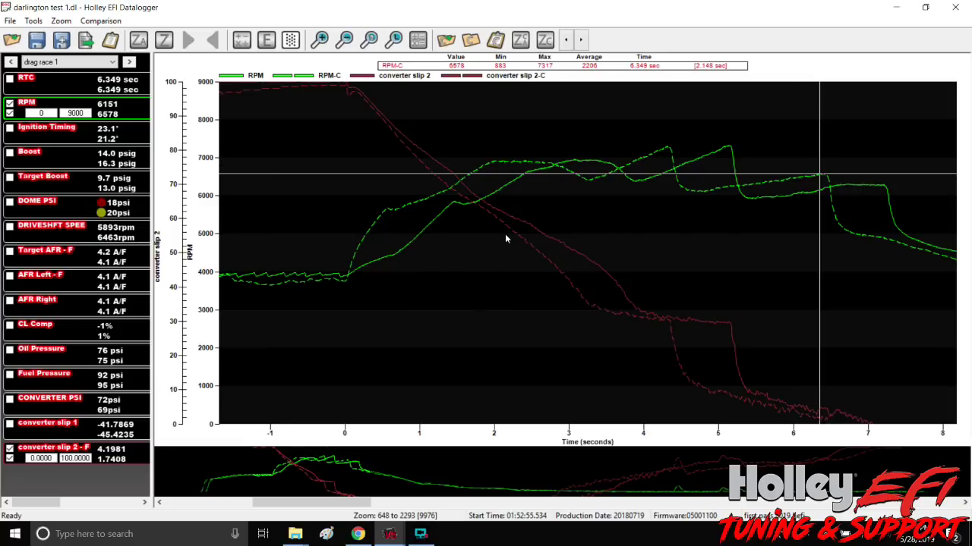
Step: Zoom into the run from launch and read values at 3.577 s: 6829 versus 6638 RPM
drag(326, 211, 896, 180)
click(632, 158)
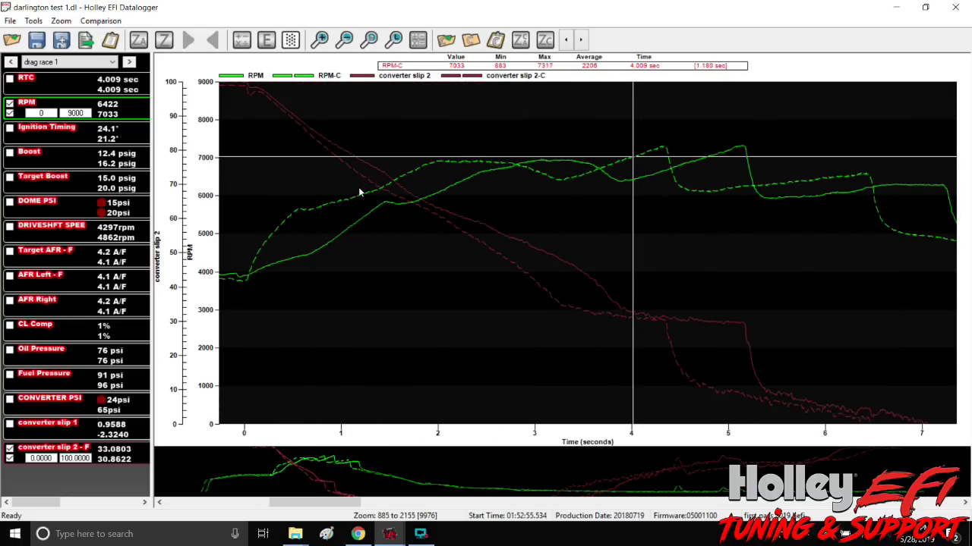
key(Left)
key(Left)
key(Left)
key(Left)
key(Left)
key(Left)
key(Left)
key(Left)
key(Left)
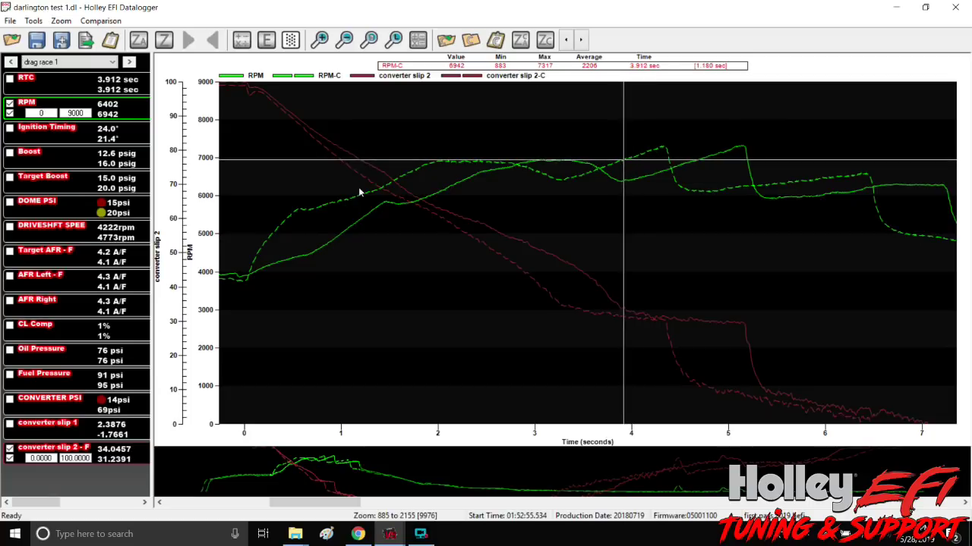
key(Left)
key(Left)
key(Left)
key(Left)
key(Left)
key(Left)
key(Left)
key(Left)
key(Left)
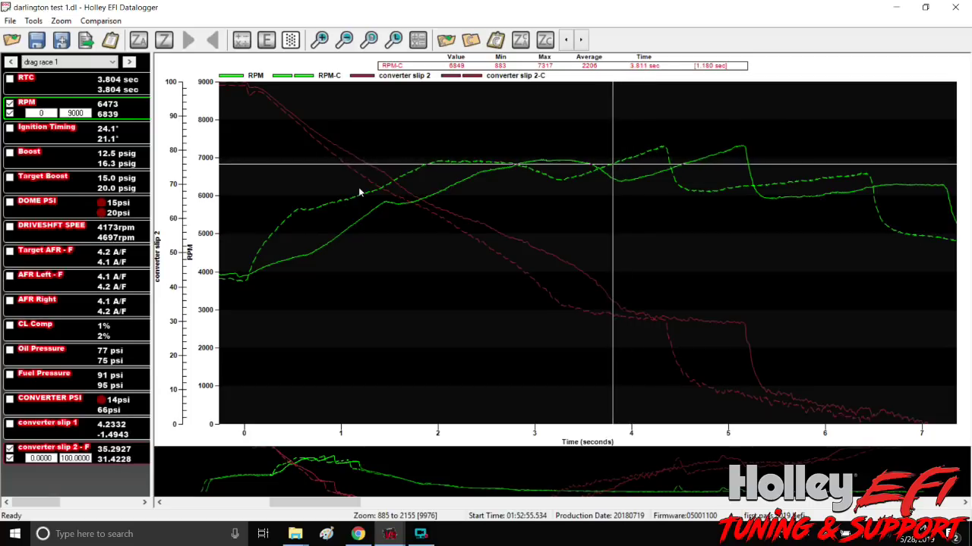
key(Left)
key(Left)
key(Left)
key(Left)
key(Left)
key(Left)
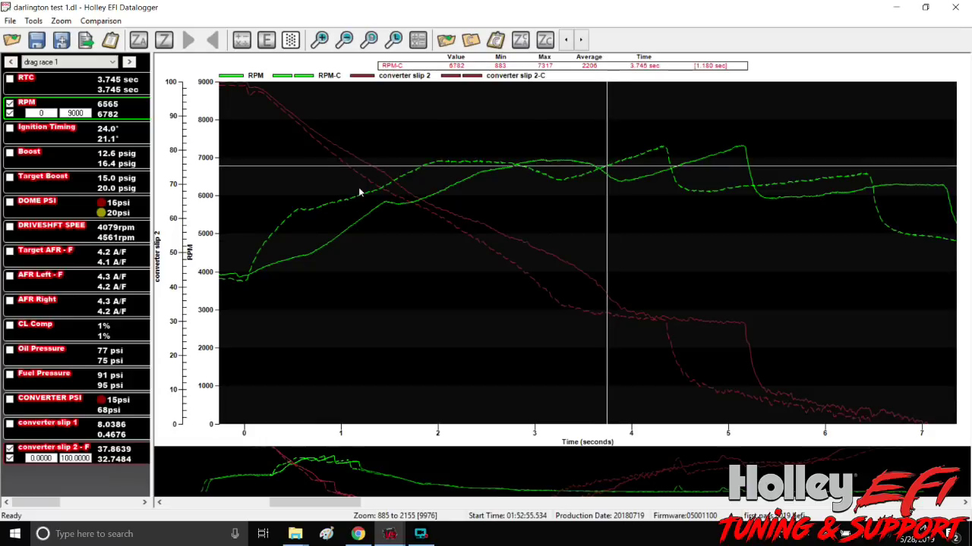
key(Left)
key(Left)
key(Left)
key(Left)
key(Left)
key(Left)
key(Left)
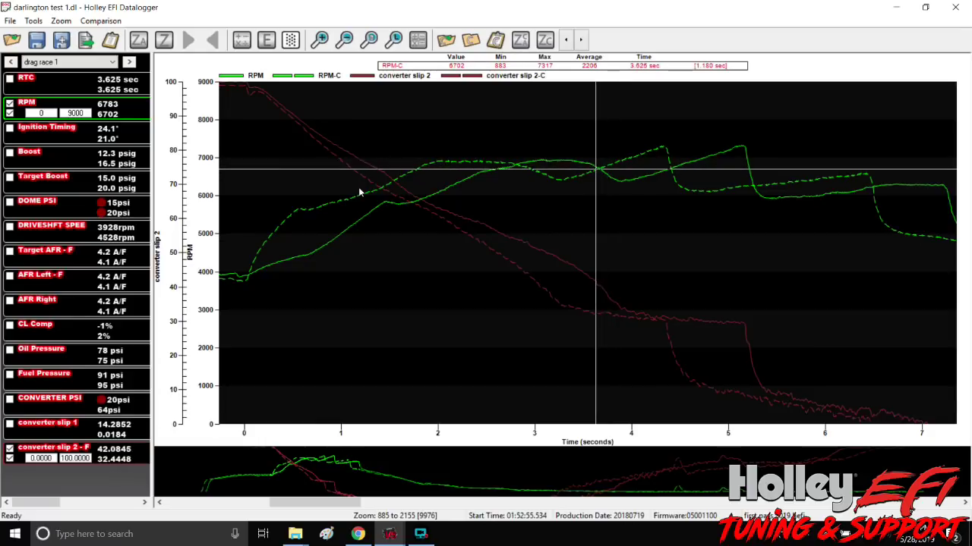
key(Left)
key(Left)
key(Left)
key(Left)
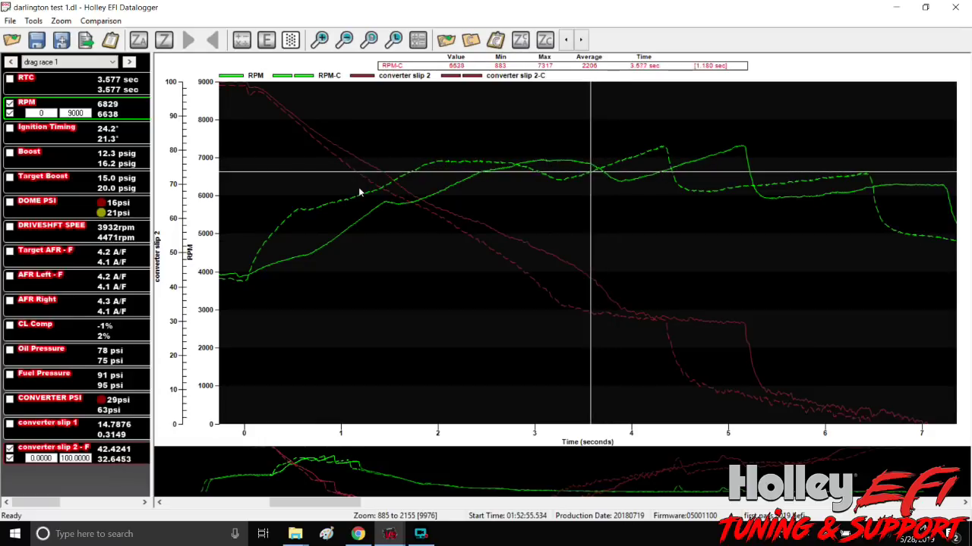
key(Left)
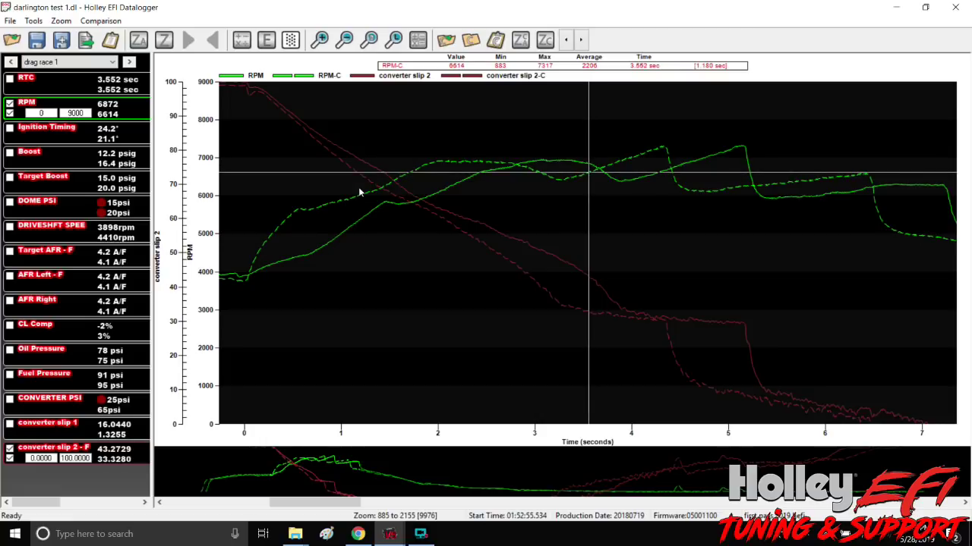